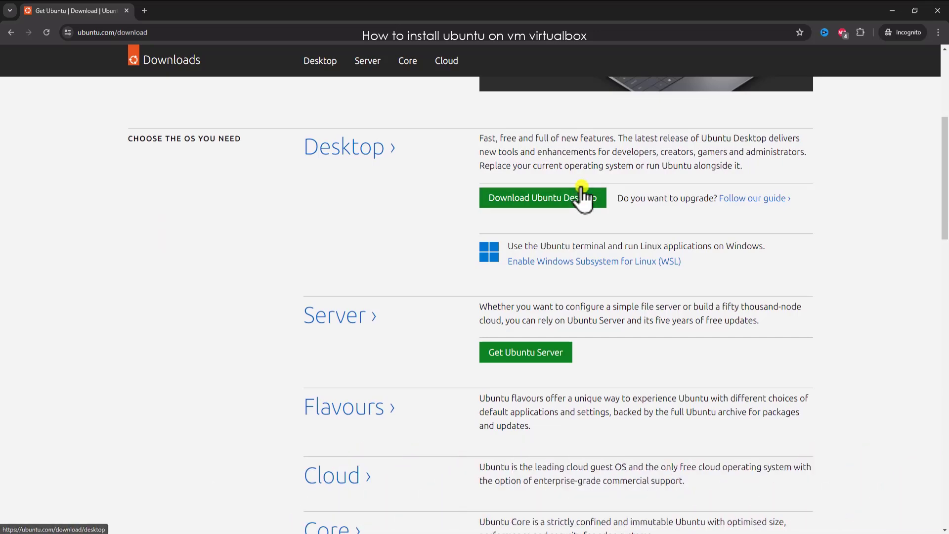
{"action": "left_click", "coordinate": [551, 200]}
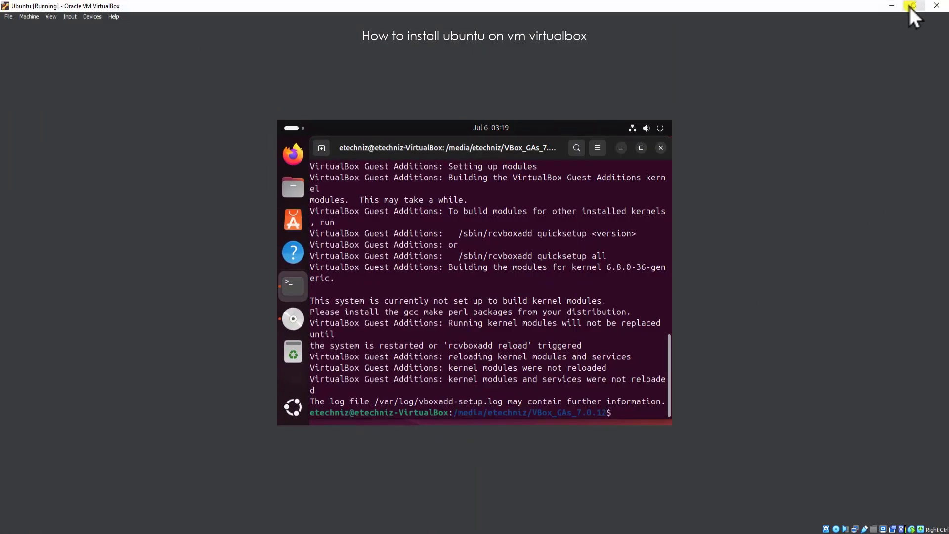
{"action": "left_click", "coordinate": [913, 6]}
{"action": "left_click", "coordinate": [638, 127]}
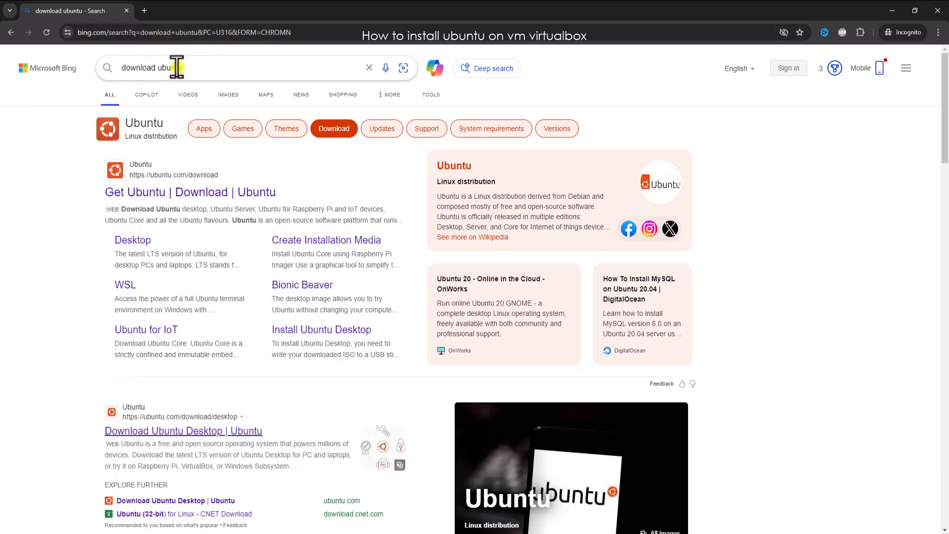
Try to download the Ubuntu 24.04 LTS desktop image from ubuntu.com into the Downloads folder.
{"action": "left_click", "coordinate": [208, 193]}
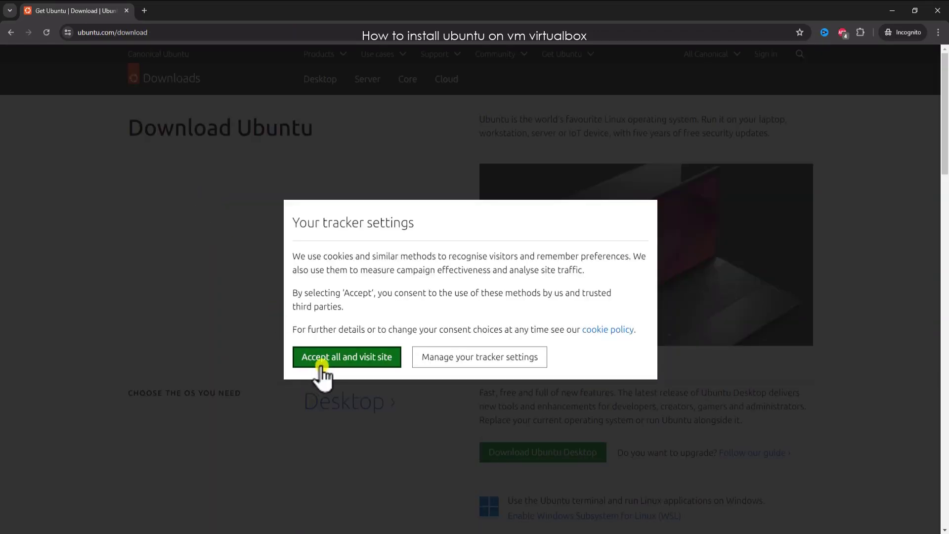
{"action": "left_click", "coordinate": [372, 357]}
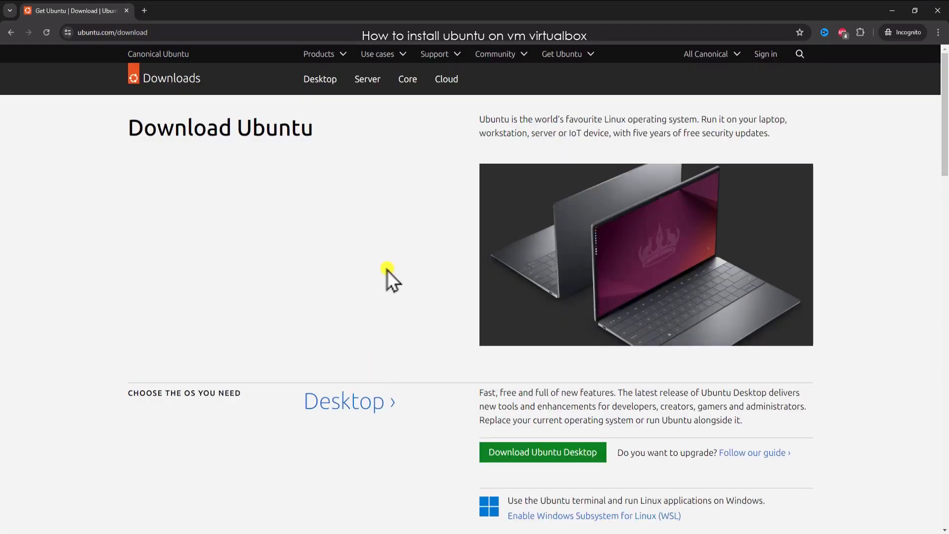
{"action": "scroll", "coordinate": [346, 247], "scroll_direction": "down", "scroll_amount": 3}
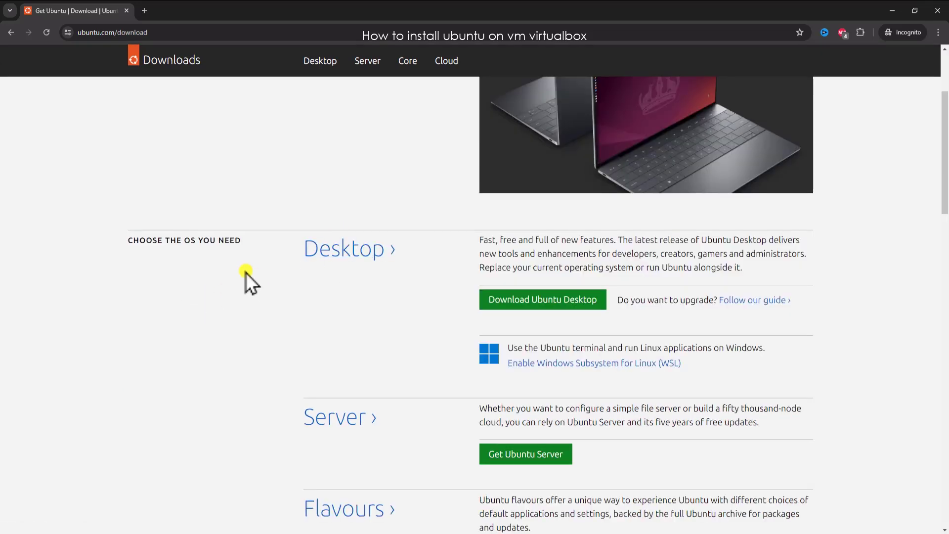
{"action": "scroll", "coordinate": [246, 279], "scroll_direction": "down", "scroll_amount": 2}
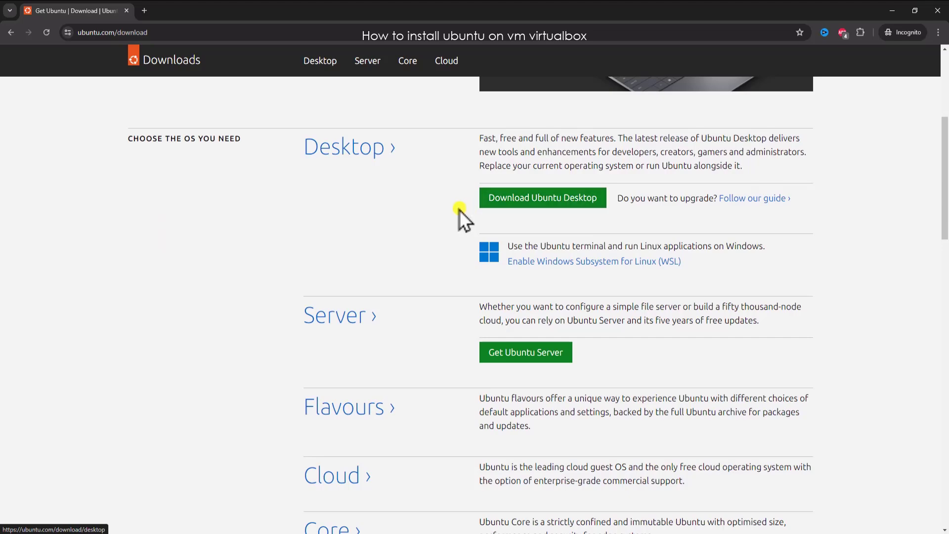
{"action": "left_click", "coordinate": [548, 205]}
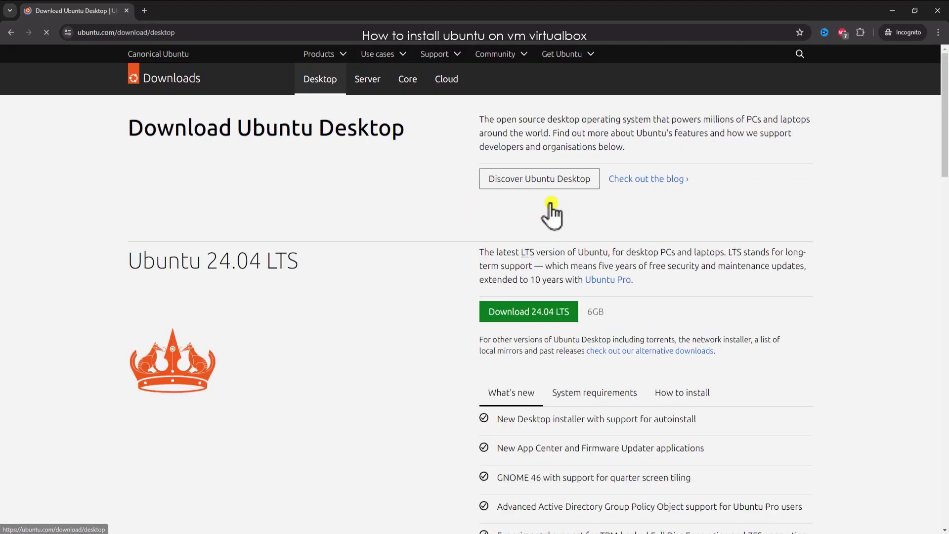
{"action": "scroll", "coordinate": [870, 308], "scroll_direction": "down", "scroll_amount": 1}
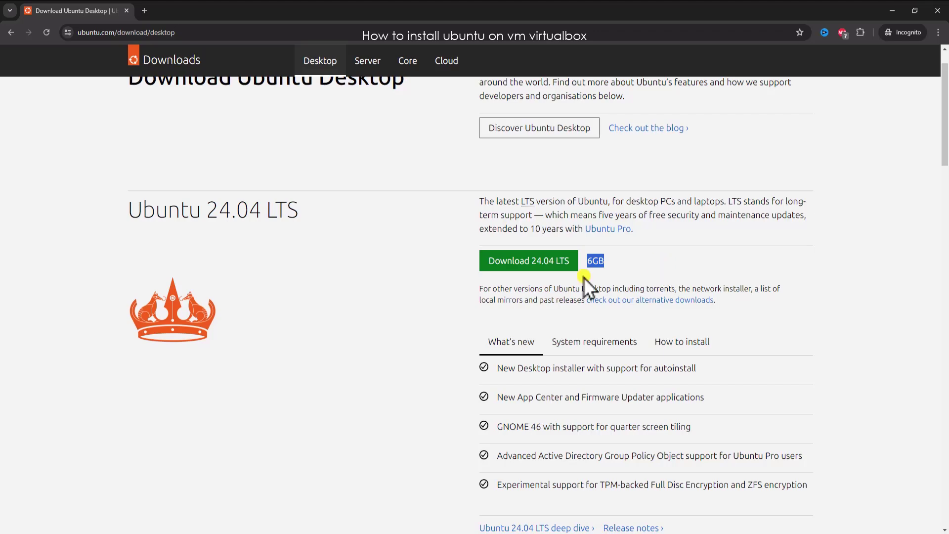
{"action": "left_click", "coordinate": [497, 261]}
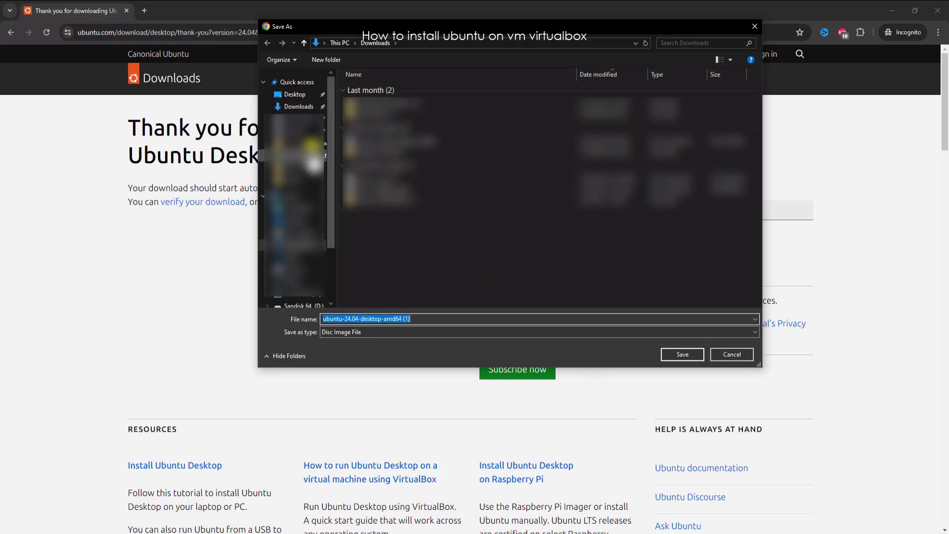
{"action": "left_click", "coordinate": [298, 107]}
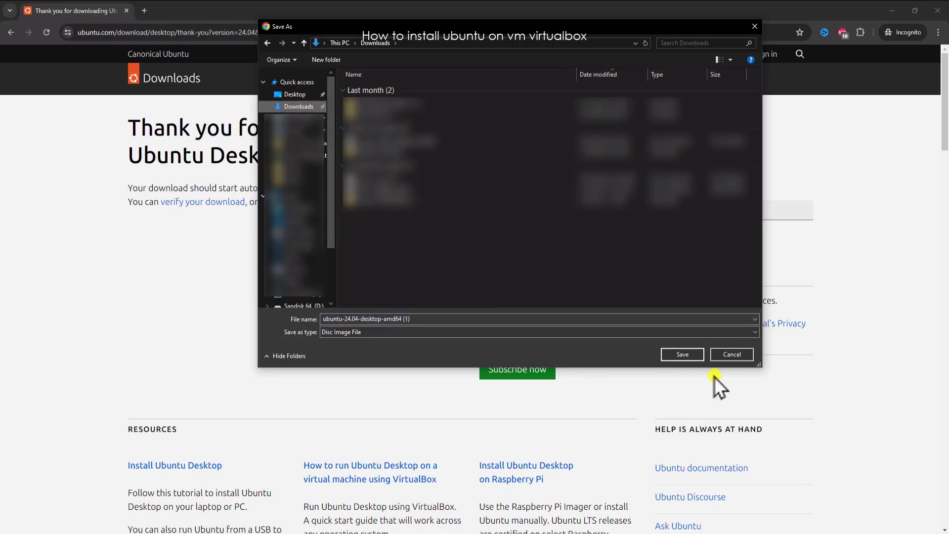
{"action": "left_click", "coordinate": [744, 354]}
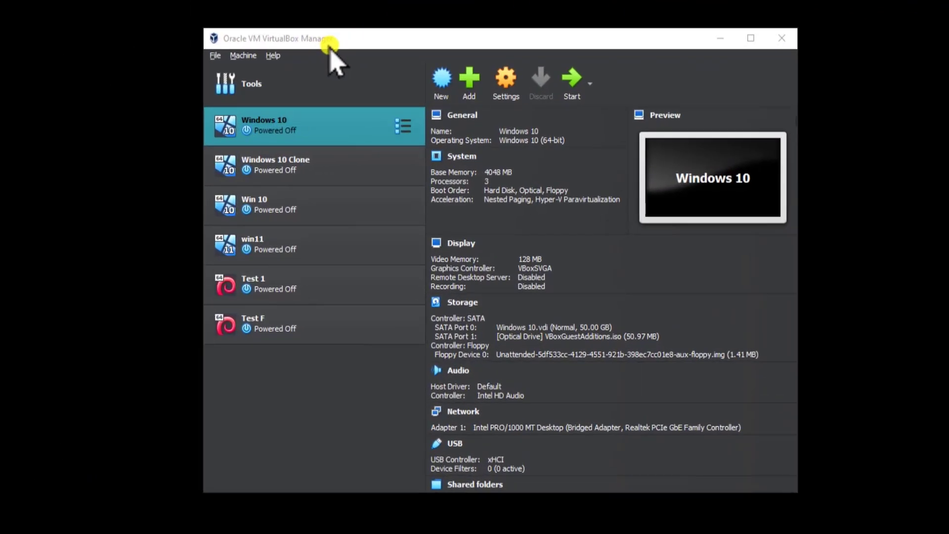
Create a new virtual machine named Ubuntu using the ubuntu-24.04-desktop-amd64.iso image, keeping the default unattended install settings.
{"action": "left_click", "coordinate": [439, 72]}
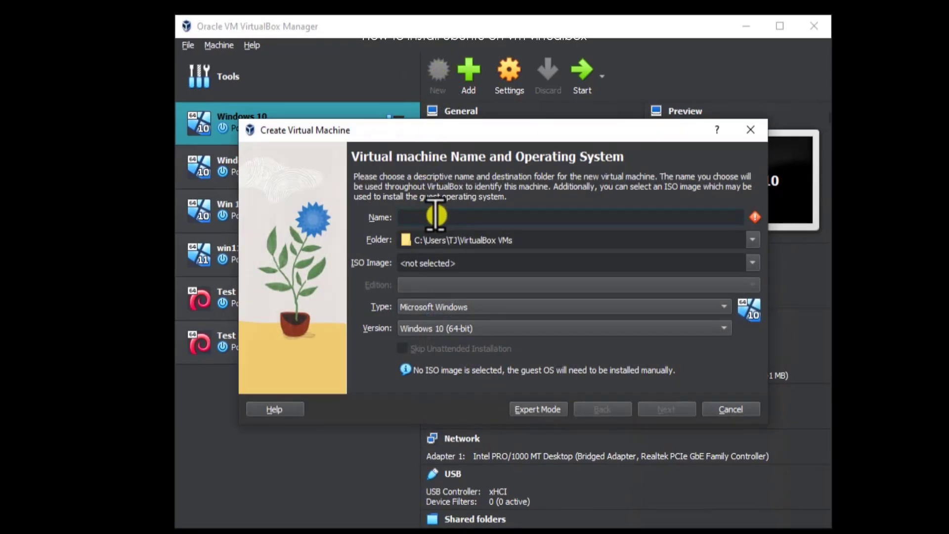
{"action": "type", "text": "Ubuntu"}
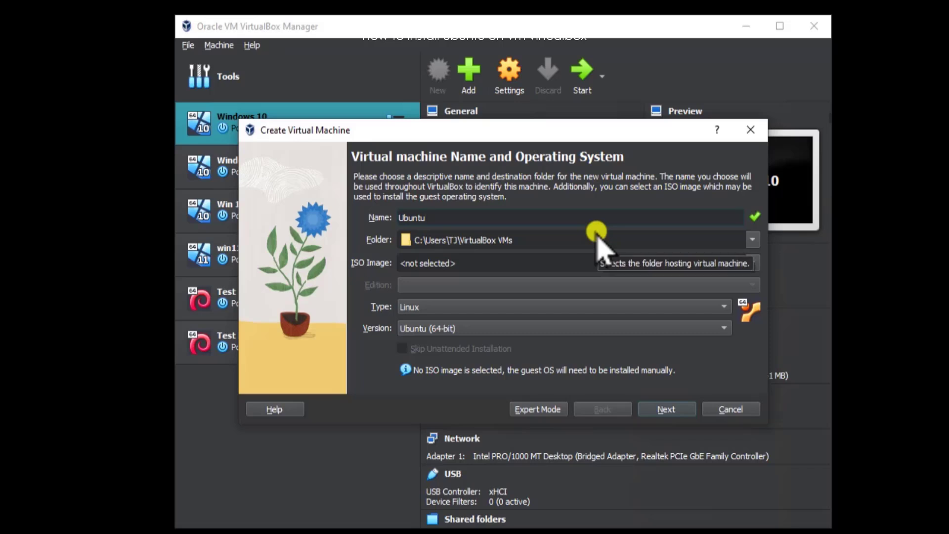
{"action": "left_click", "coordinate": [750, 263]}
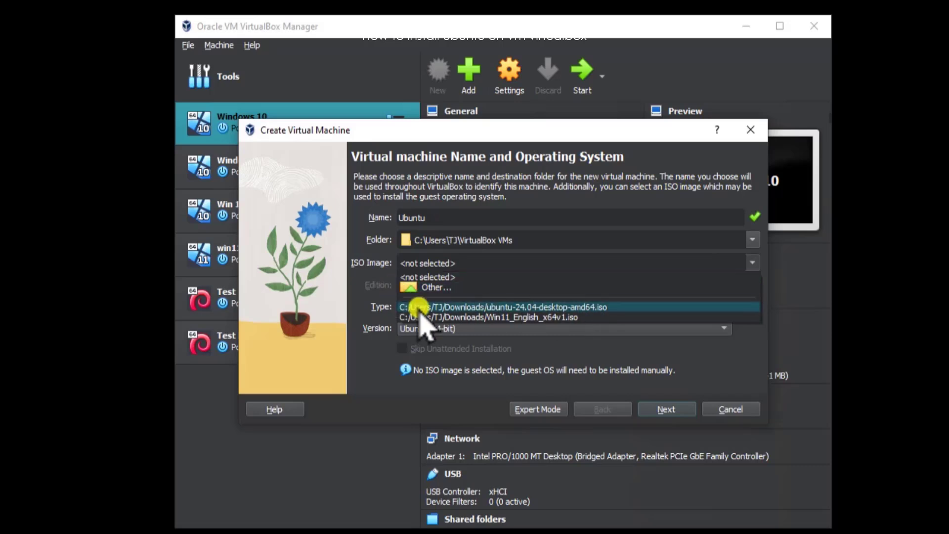
{"action": "left_click", "coordinate": [606, 307]}
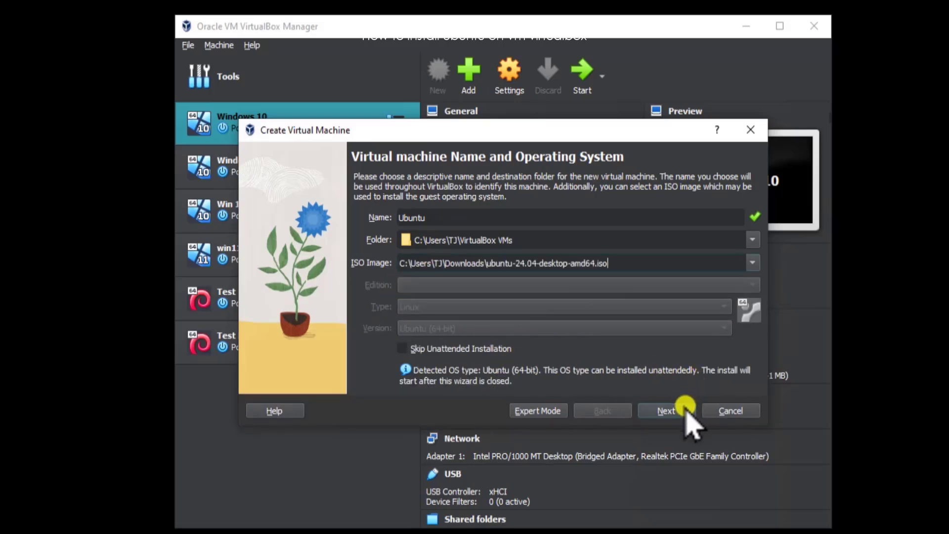
{"action": "left_click", "coordinate": [667, 410]}
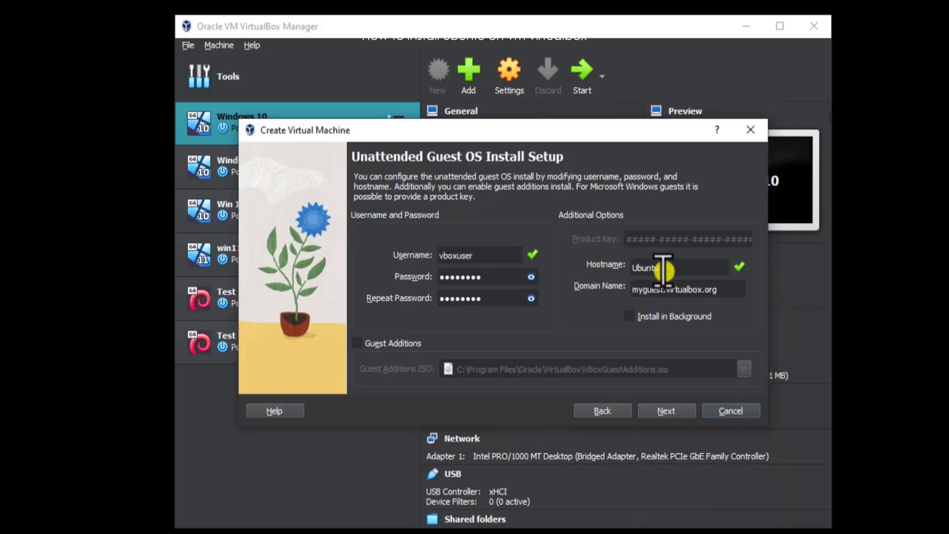
{"action": "left_click", "coordinate": [666, 411]}
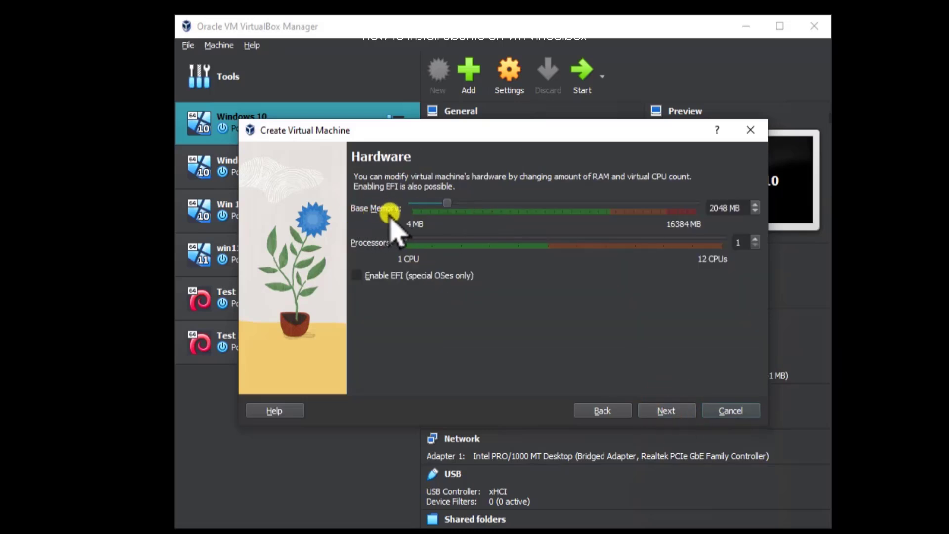
Set the virtual machine's base memory to 4048 MB and continue.
{"action": "left_click_drag", "start_coordinate": [715, 208], "coordinate": [708, 204]}
{"action": "type", "text": "4"}
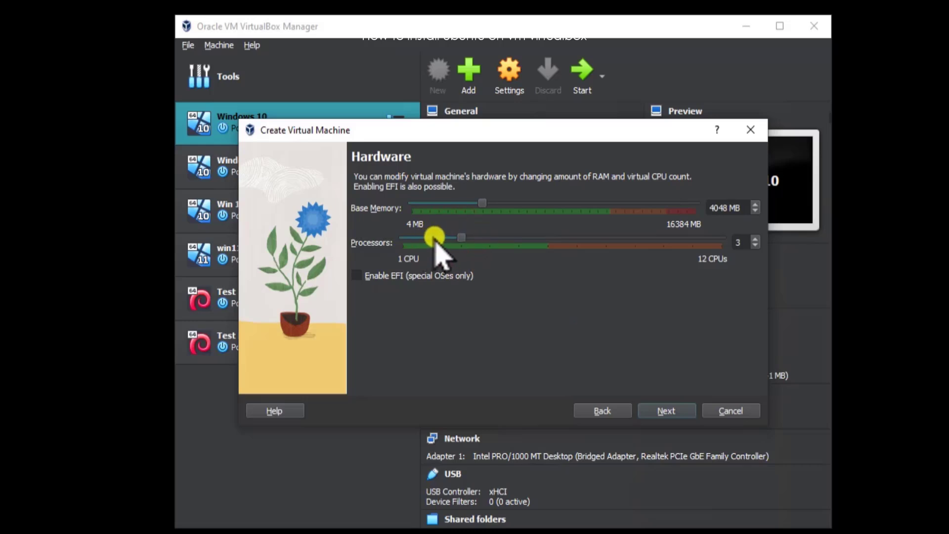
{"action": "key", "text": "Return"}
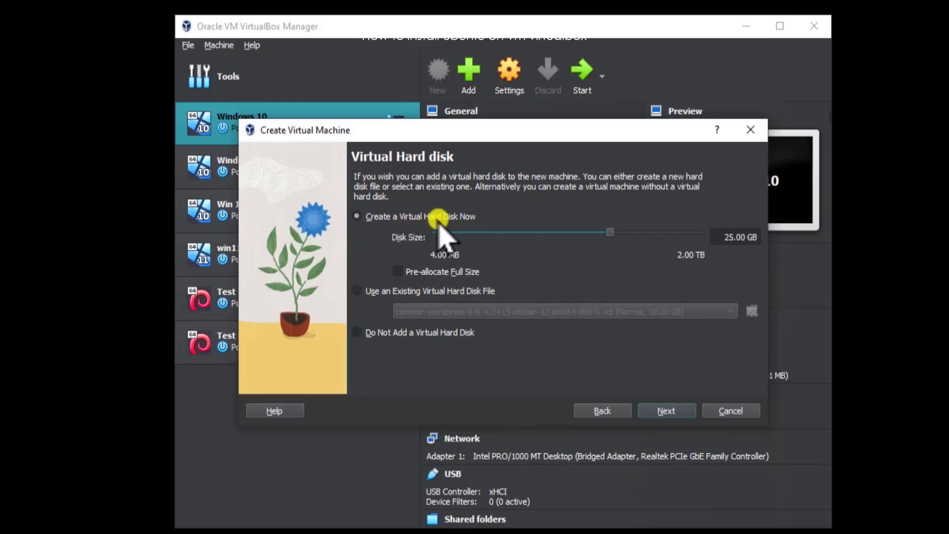
Create a new virtual hard disk of 50 GB for the machine.
{"action": "double_click", "coordinate": [730, 235]}
{"action": "type", "text": "50,00 GB"}
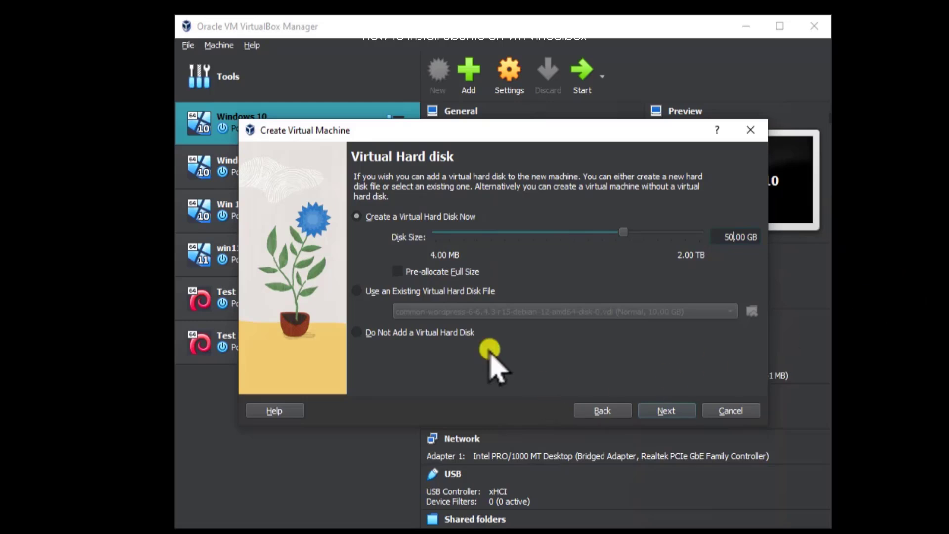
{"action": "left_click", "coordinate": [677, 411]}
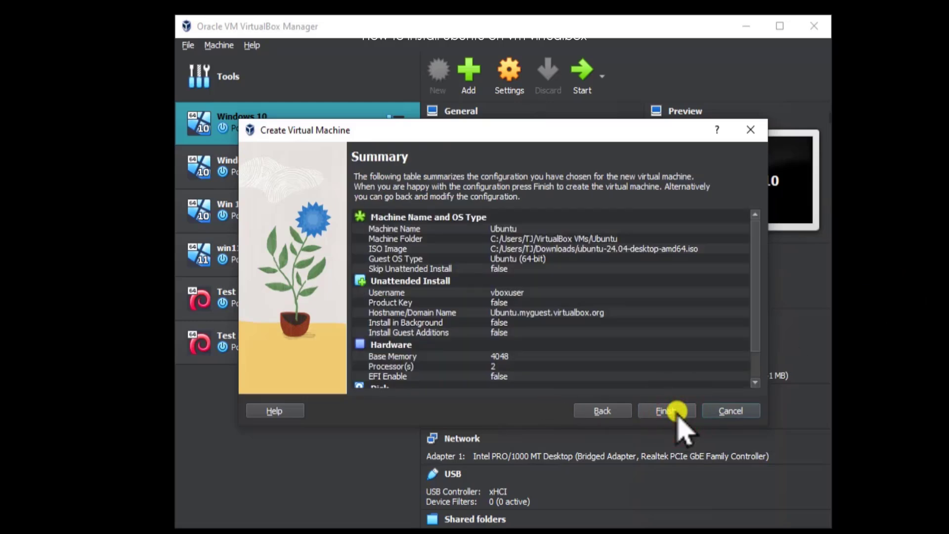
Review the configuration summary and finish creating the virtual machine.
{"action": "scroll", "coordinate": [529, 286], "scroll_direction": "down", "scroll_amount": 1}
{"action": "scroll", "coordinate": [618, 301], "scroll_direction": "up", "scroll_amount": 1}
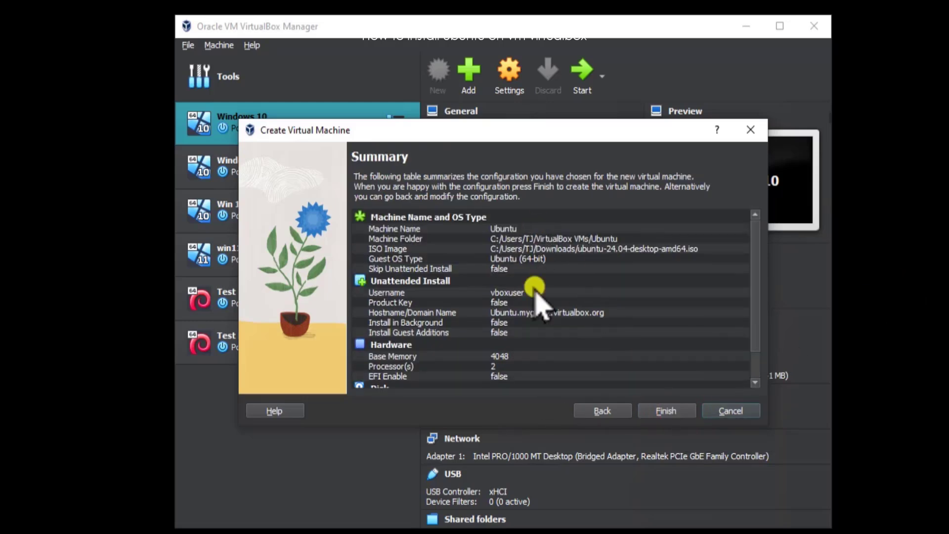
{"action": "scroll", "coordinate": [542, 321], "scroll_direction": "down", "scroll_amount": 1}
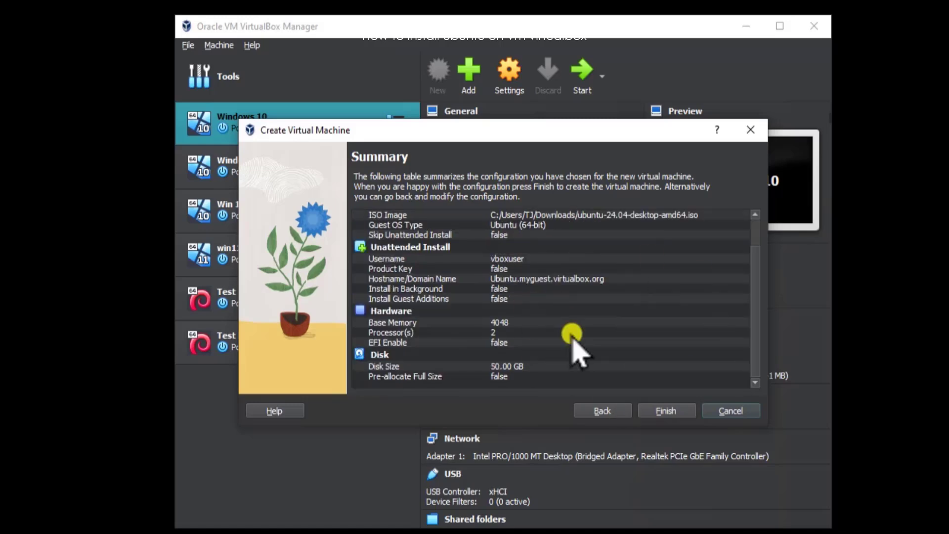
{"action": "left_click", "coordinate": [668, 409]}
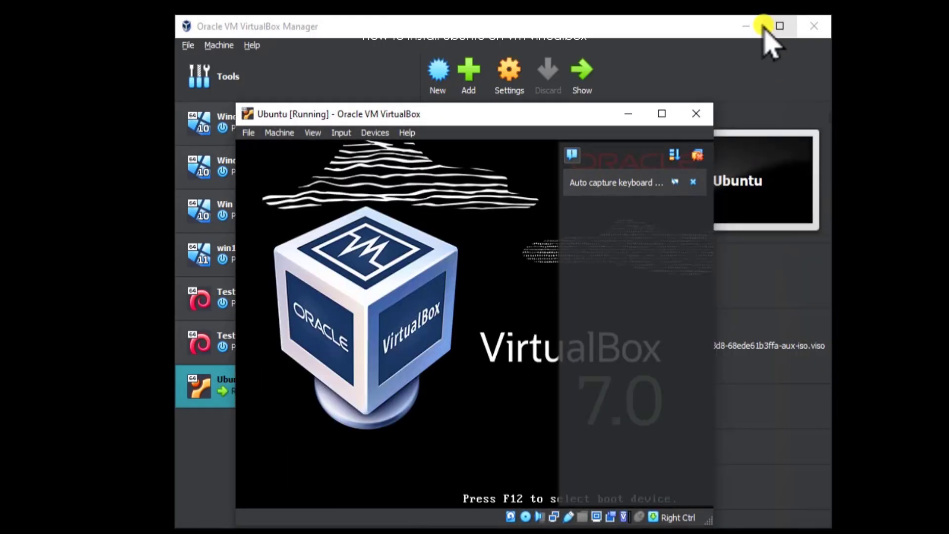
Dismiss the notification and maximize the running Ubuntu virtual machine window.
{"action": "left_click", "coordinate": [745, 23]}
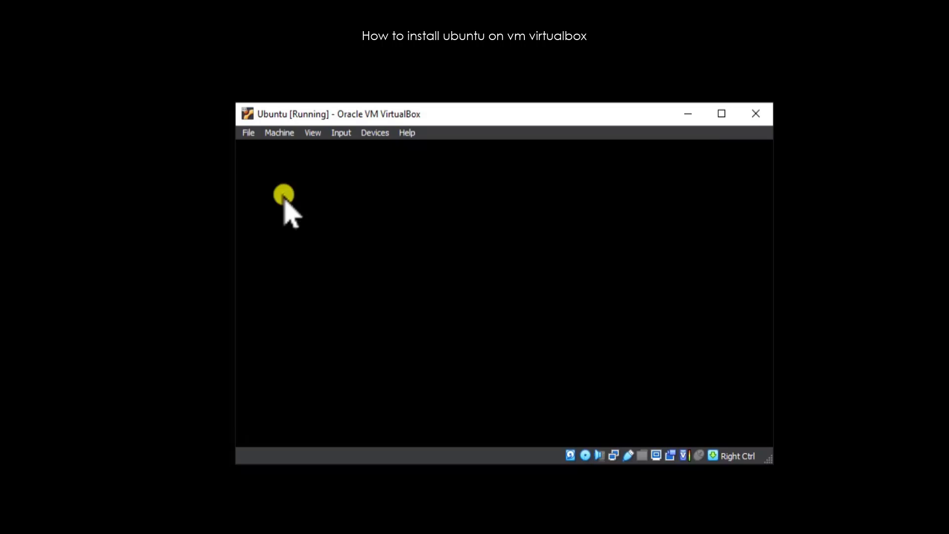
{"action": "left_click", "coordinate": [755, 156]}
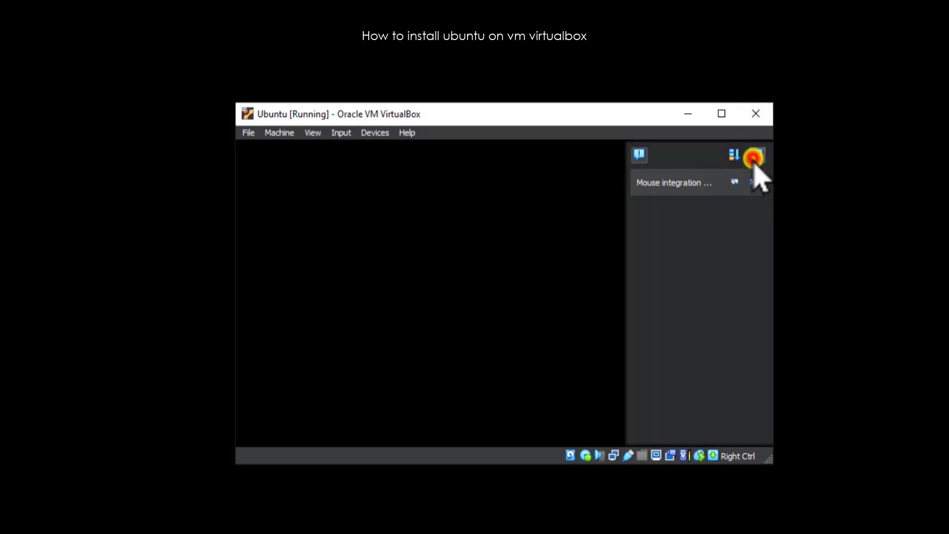
{"action": "left_click", "coordinate": [721, 113]}
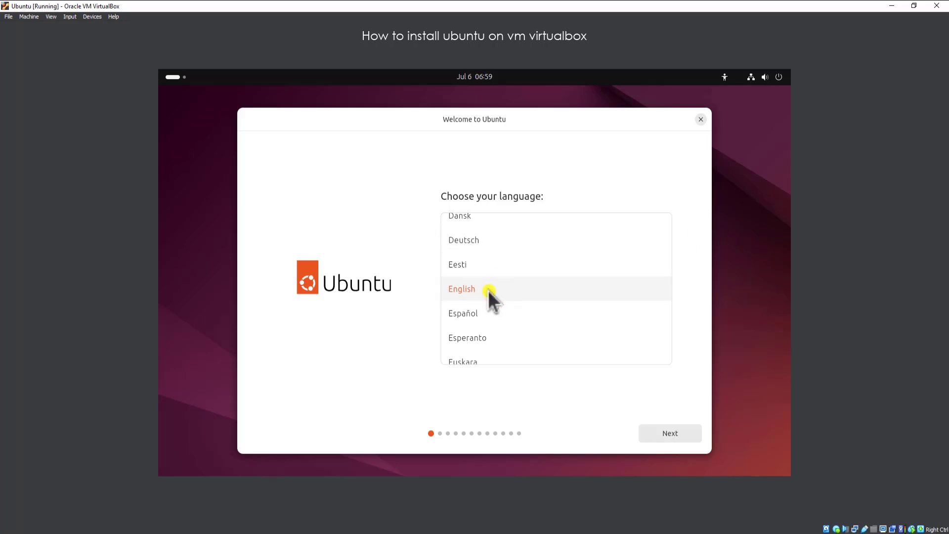
Proceed through the installer with English language, English (US) keyboard and wired connection, skipping the installer update.
{"action": "left_click", "coordinate": [671, 439]}
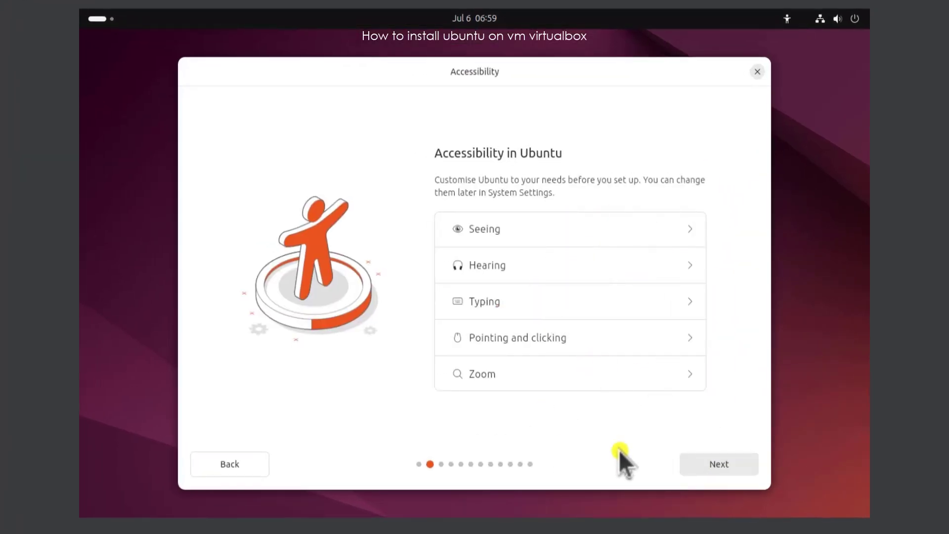
{"action": "left_click", "coordinate": [729, 468]}
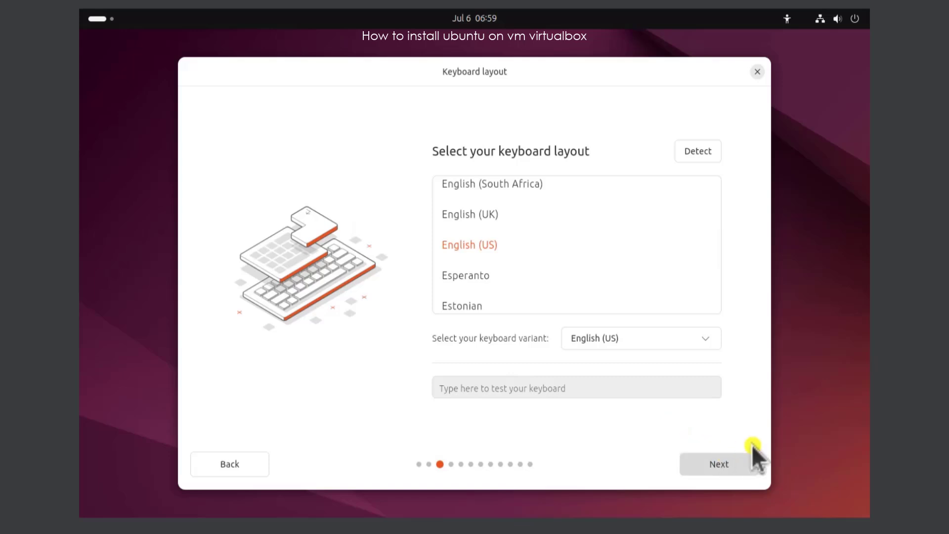
{"action": "left_click", "coordinate": [737, 467]}
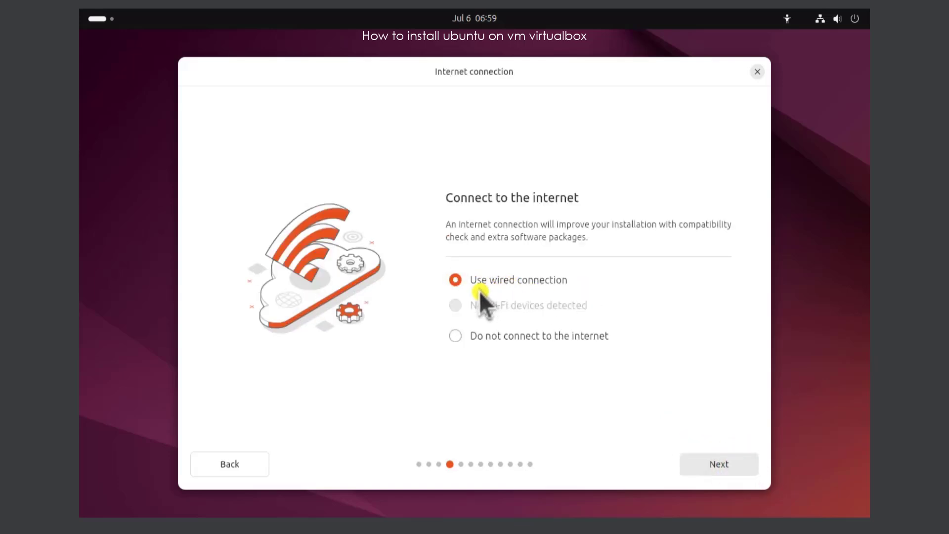
{"action": "left_click", "coordinate": [706, 466]}
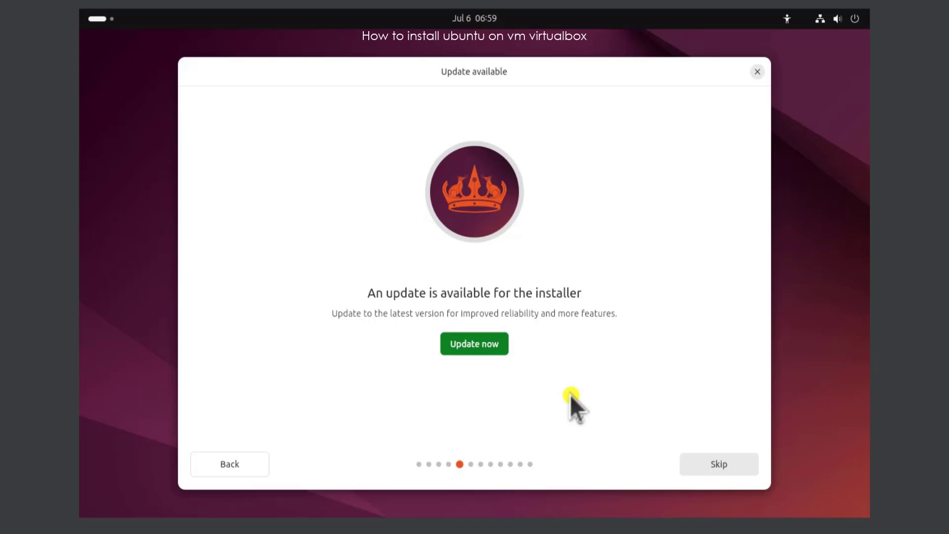
{"action": "left_click", "coordinate": [721, 467]}
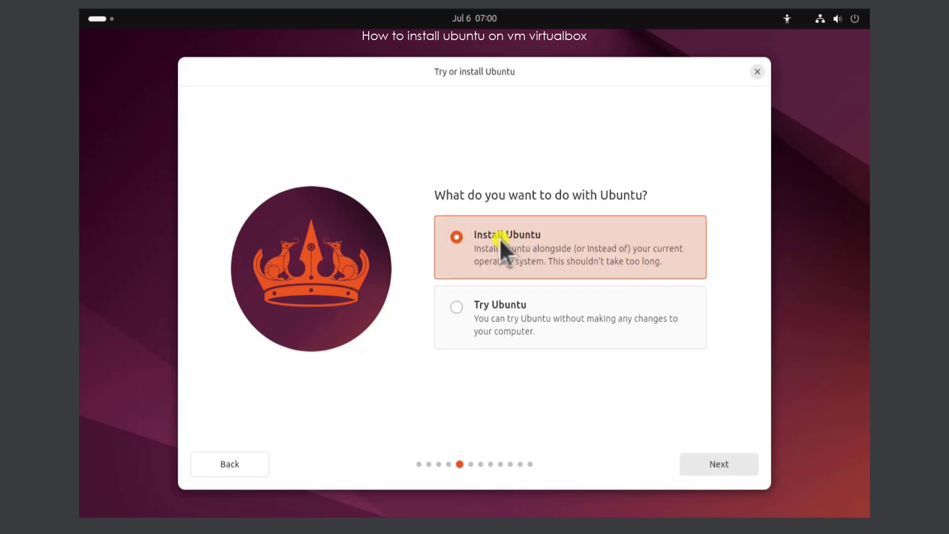
Choose Install Ubuntu, interactive installation and the default application selection.
{"action": "left_click", "coordinate": [731, 465]}
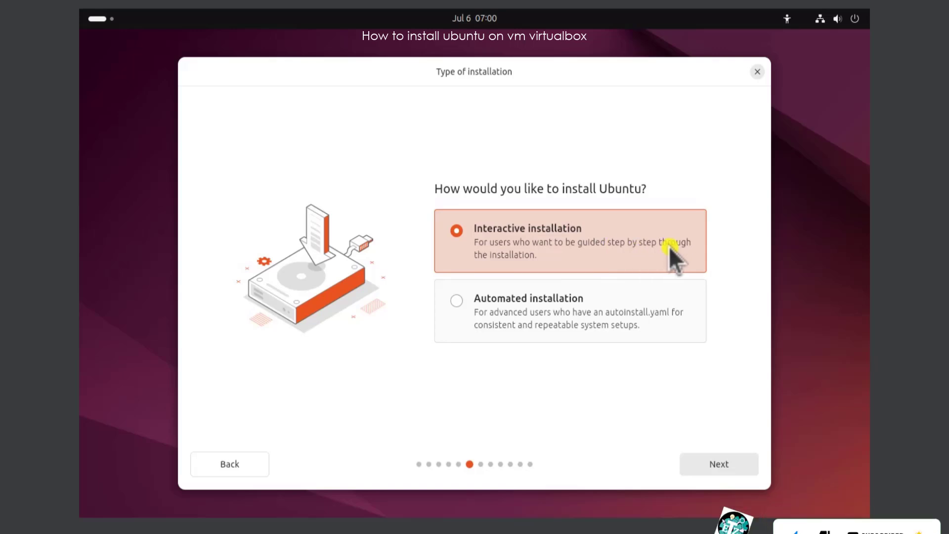
{"action": "left_click", "coordinate": [729, 463]}
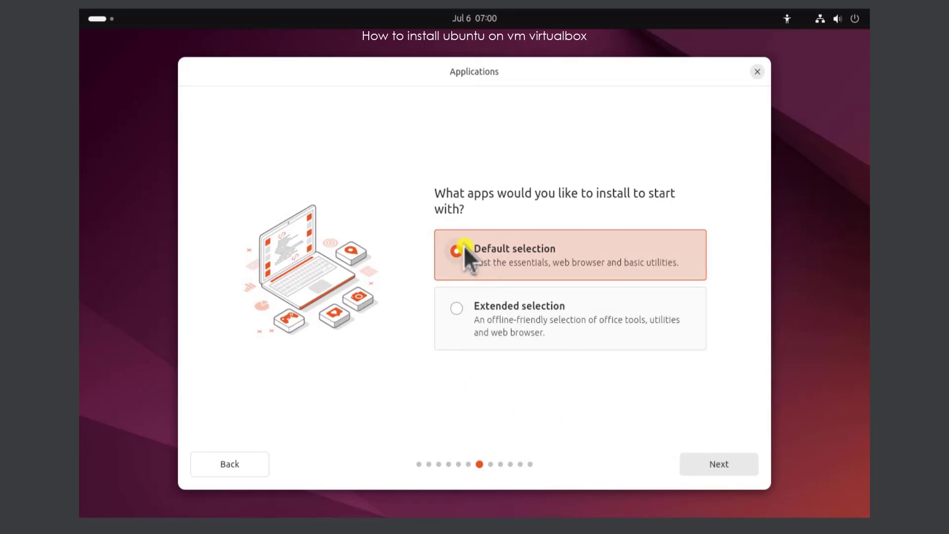
{"action": "left_click", "coordinate": [738, 465]}
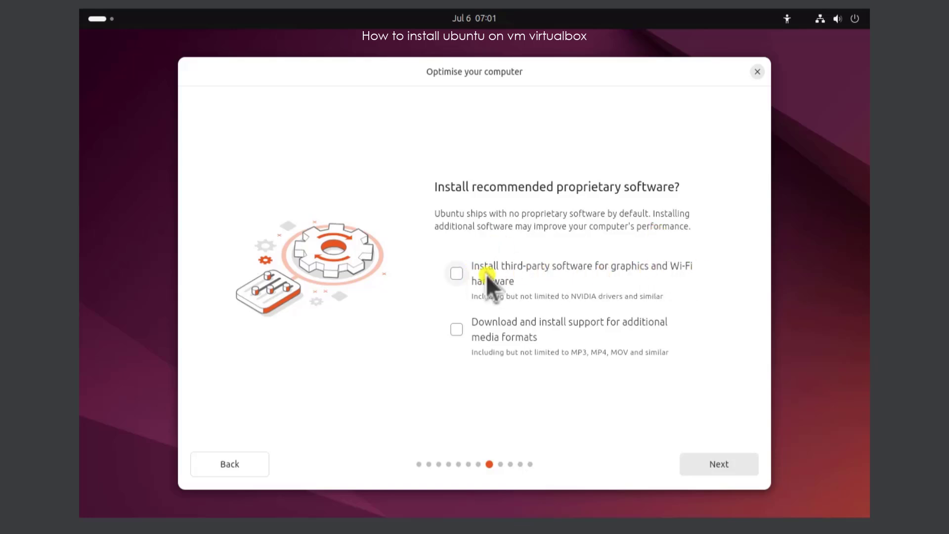
Enable installing third-party software for graphics and Wi-Fi hardware and support for additional media formats.
{"action": "left_click", "coordinate": [457, 273]}
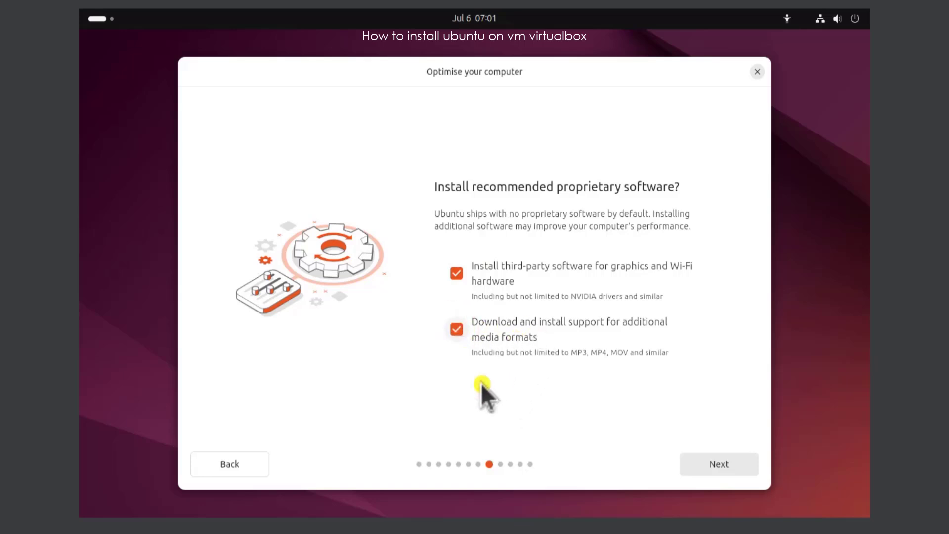
Continue past the optimisation page and keep Erase disk and install Ubuntu as the disk setup.
{"action": "left_click", "coordinate": [719, 464]}
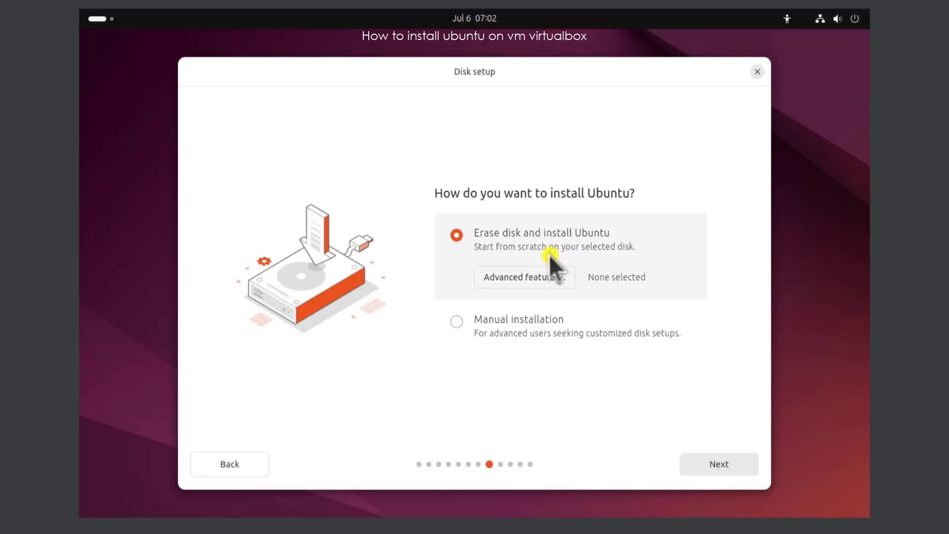
{"action": "left_click", "coordinate": [740, 464]}
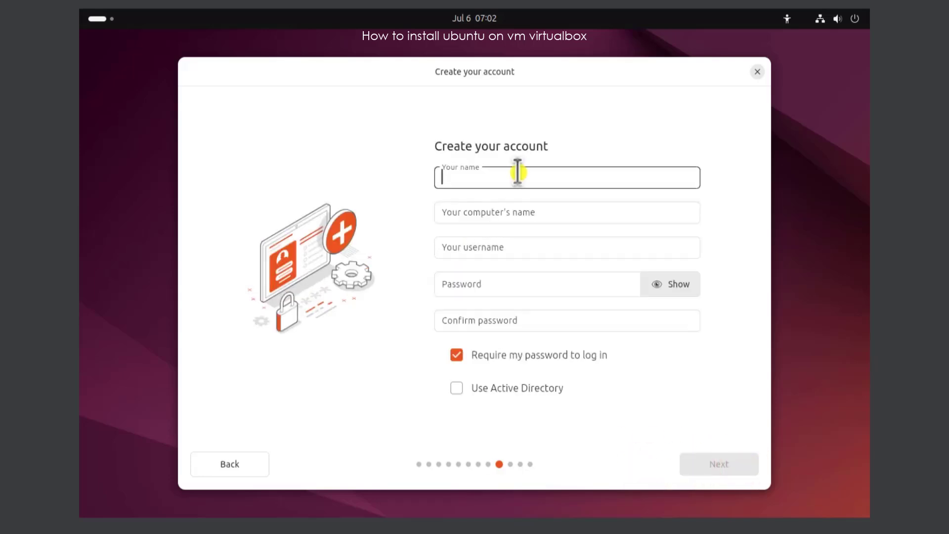
Enter eTechniz as your name, keeping the suggested computer name and username.
{"action": "type", "text": "eTec"}
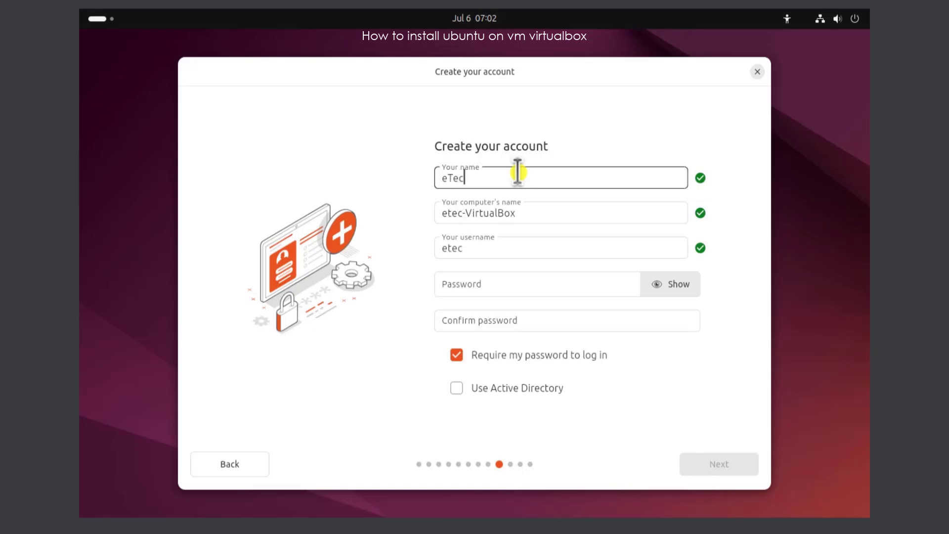
{"action": "type", "text": "hniz"}
{"action": "left_click", "coordinate": [464, 282]}
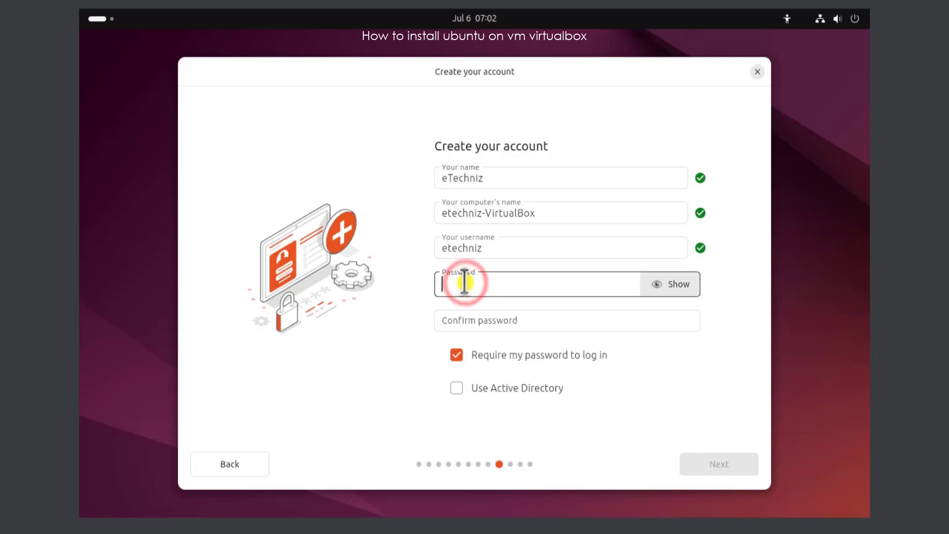
Type the account password, reveal it, and enter the same password in the confirmation field.
{"action": "type", "text": "123"}
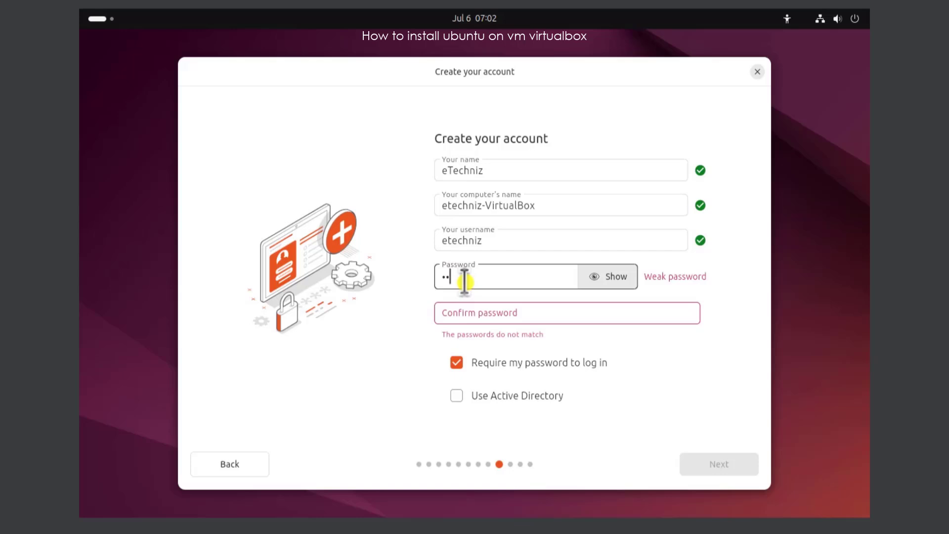
{"action": "type", "text": "45123"}
{"action": "left_click", "coordinate": [617, 277]}
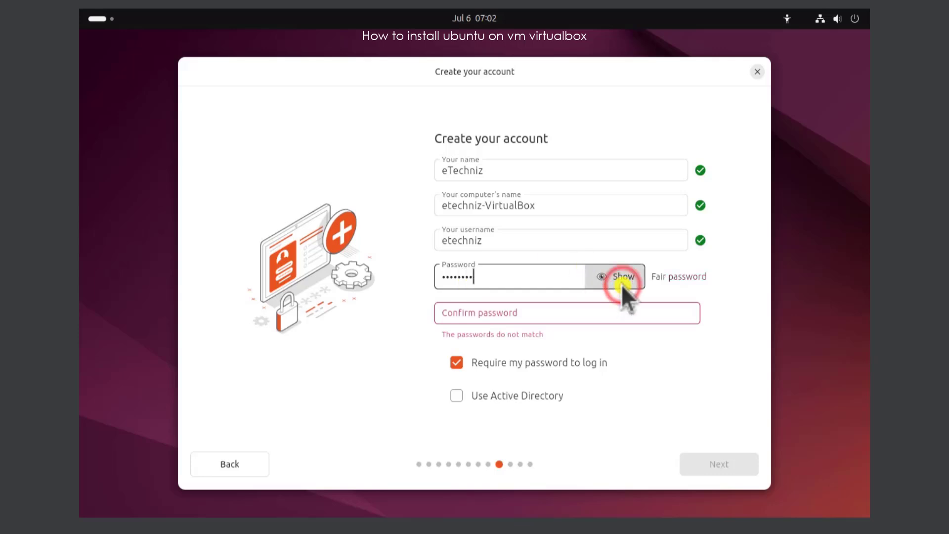
{"action": "left_click", "coordinate": [545, 315]}
{"action": "type", "text": "Tes"}
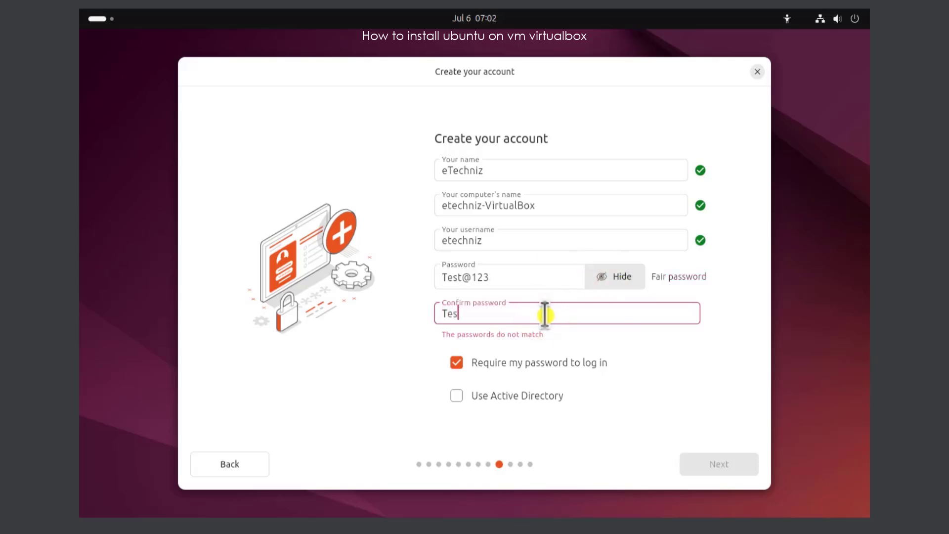
{"action": "type", "text": "t@123"}
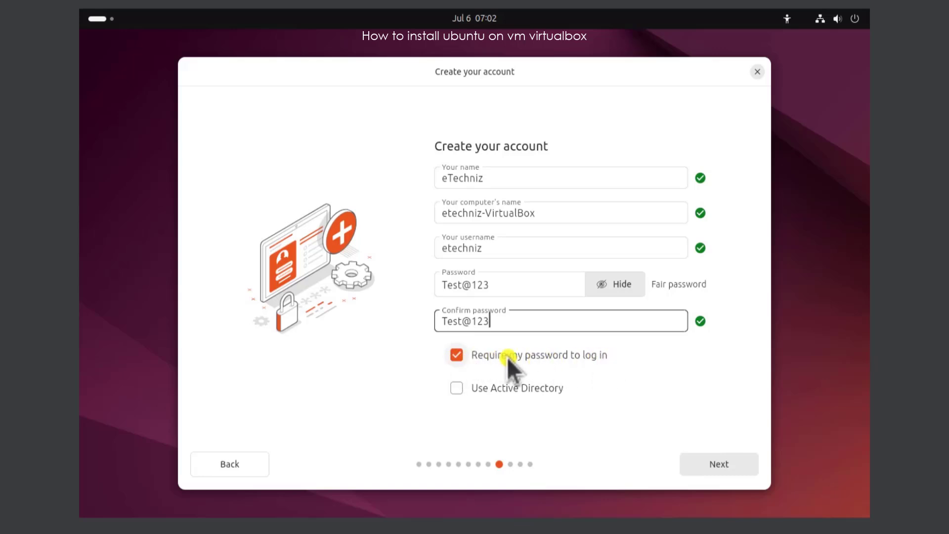
Turn off requiring the password to log in and continue.
{"action": "left_click", "coordinate": [457, 355]}
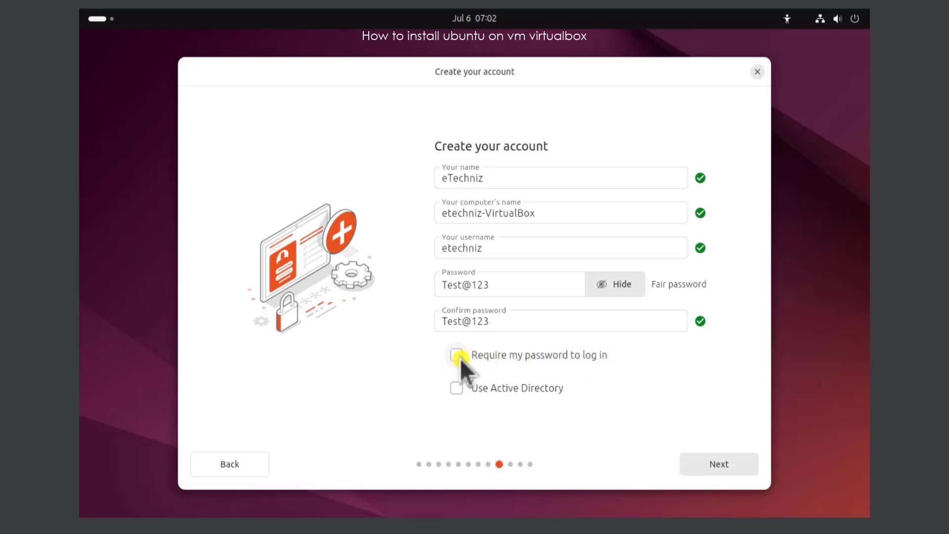
{"action": "left_click", "coordinate": [714, 470]}
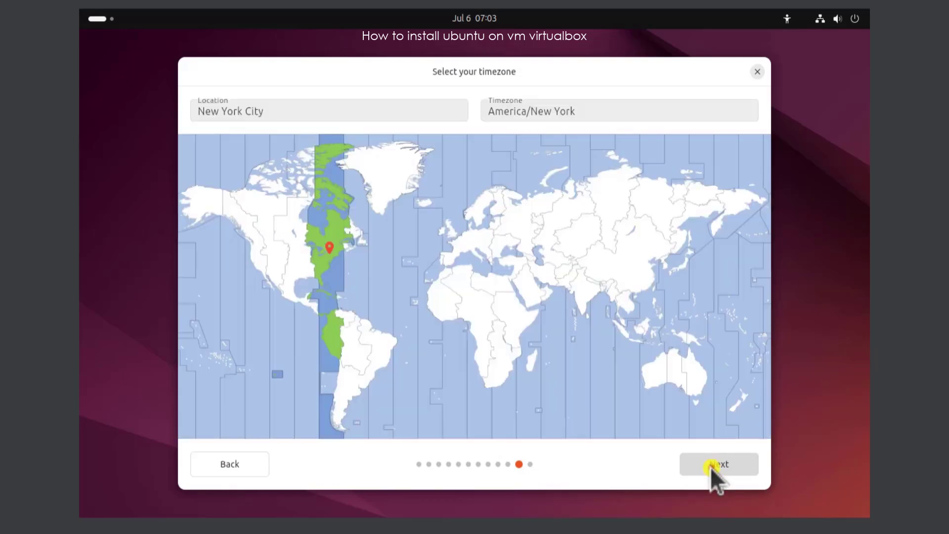
Accept the New York City timezone and start the installation.
{"action": "left_click", "coordinate": [711, 469]}
{"action": "left_click", "coordinate": [709, 467]}
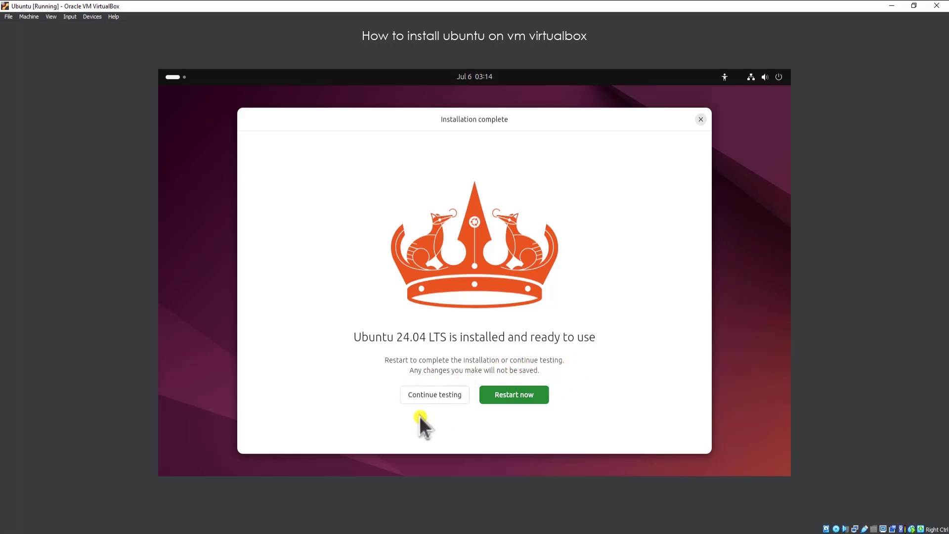
Restart the installed system and, in the welcome setup, skip enabling Ubuntu Pro.
{"action": "left_click", "coordinate": [522, 394]}
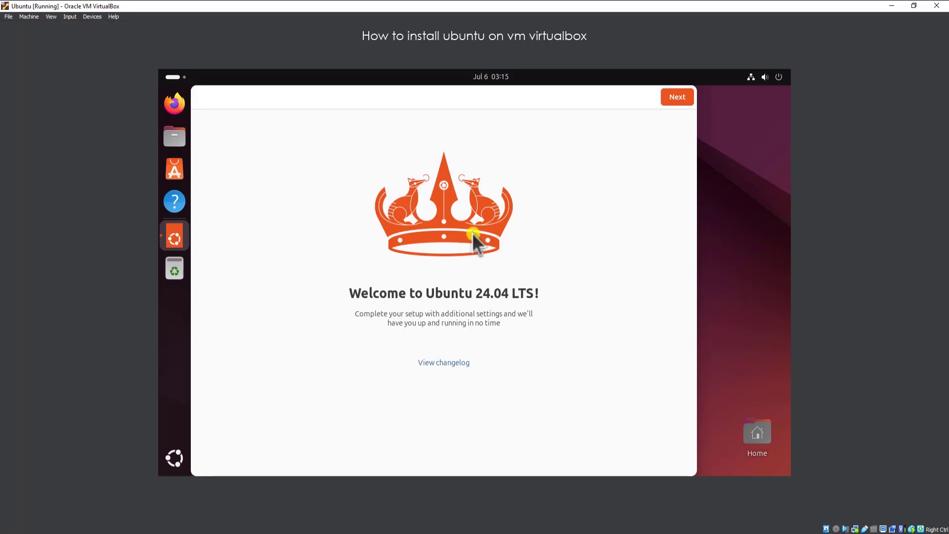
{"action": "left_click", "coordinate": [676, 96]}
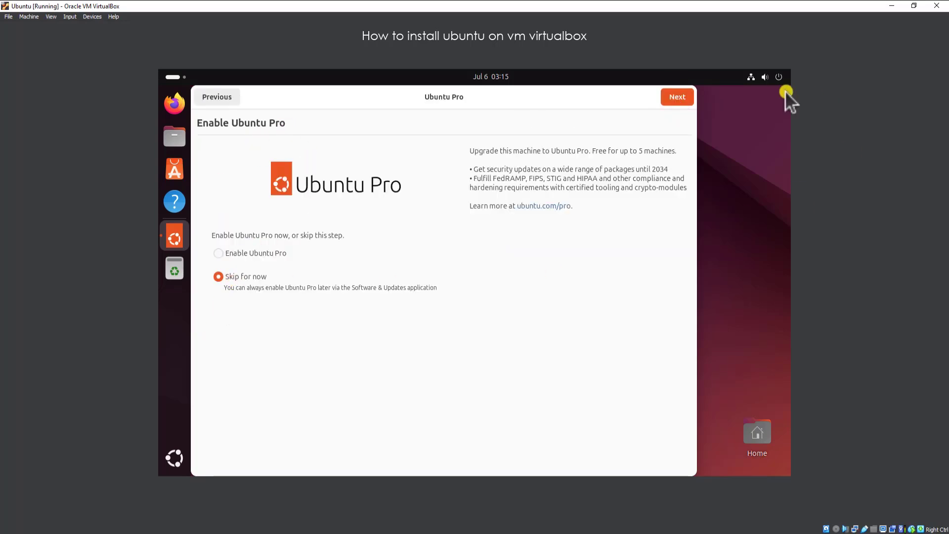
{"action": "left_click", "coordinate": [678, 96]}
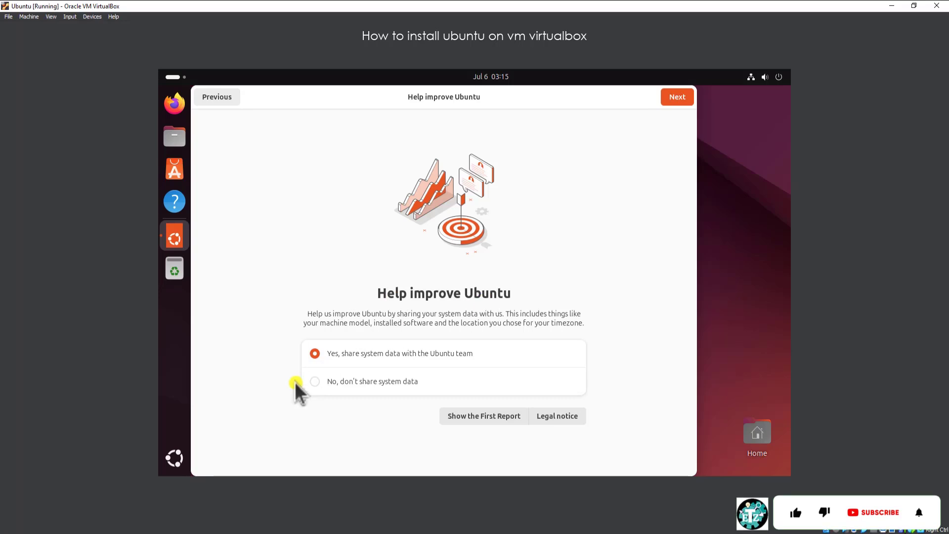
Choose not to share system data and finish the welcome setup.
{"action": "left_click", "coordinate": [334, 383]}
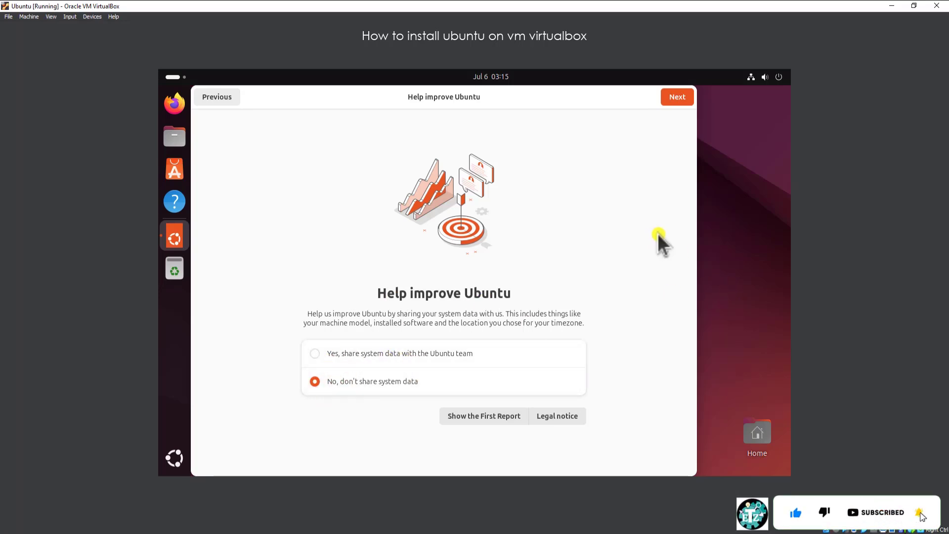
{"action": "left_click", "coordinate": [676, 102]}
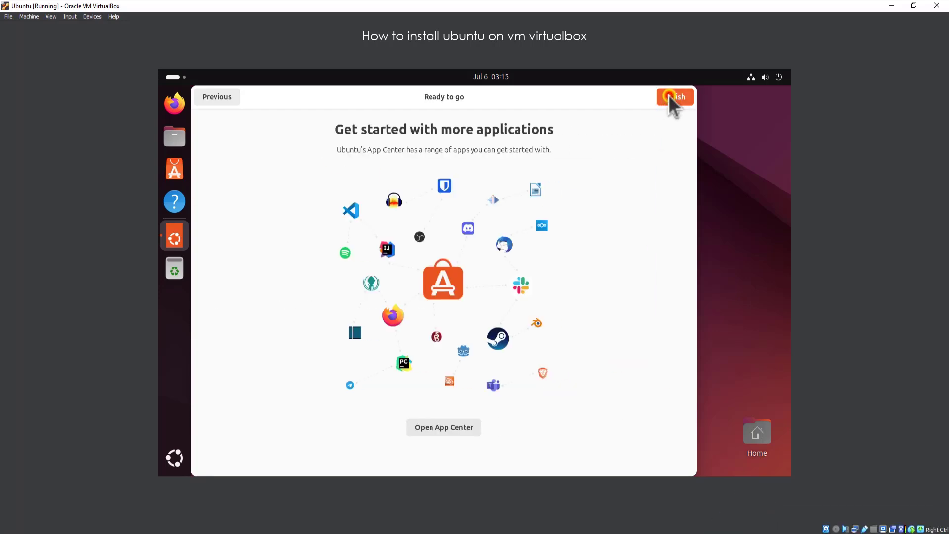
{"action": "left_click", "coordinate": [668, 95]}
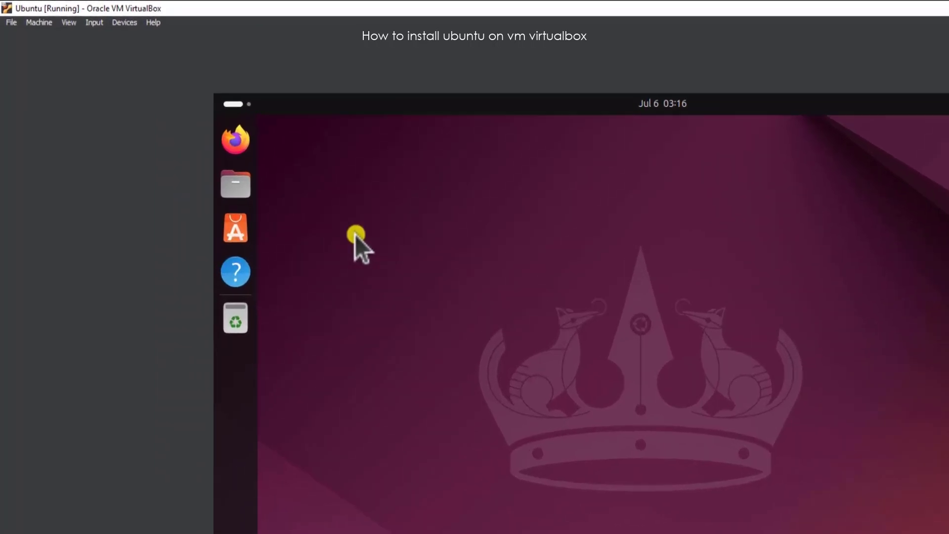
Insert the Guest Additions CD image, open the disc, and open its folder in a terminal.
{"action": "left_click", "coordinate": [143, 25]}
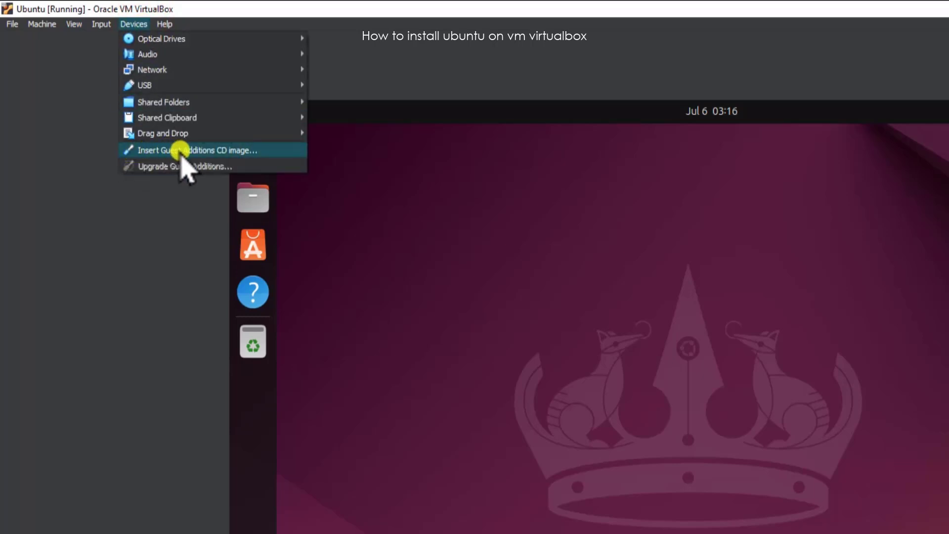
{"action": "left_click", "coordinate": [231, 151]}
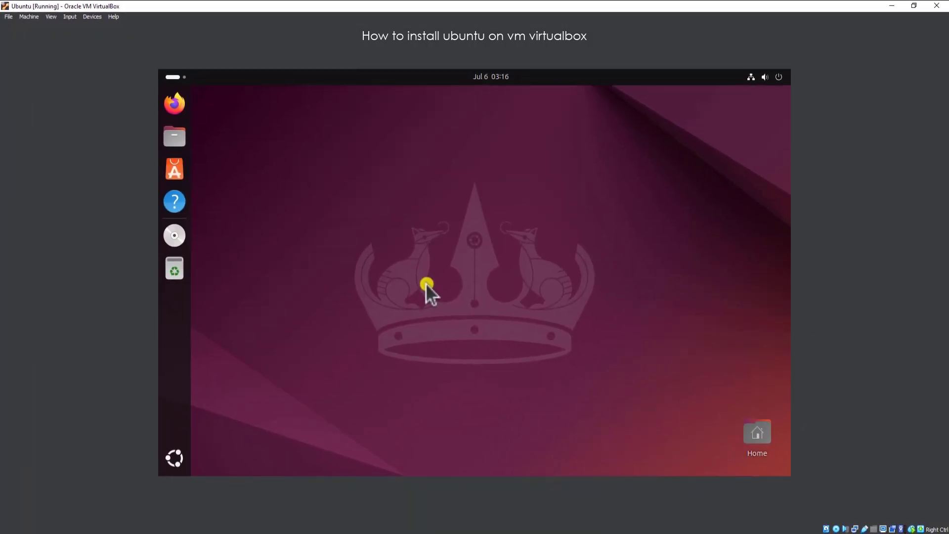
{"action": "left_click", "coordinate": [173, 237]}
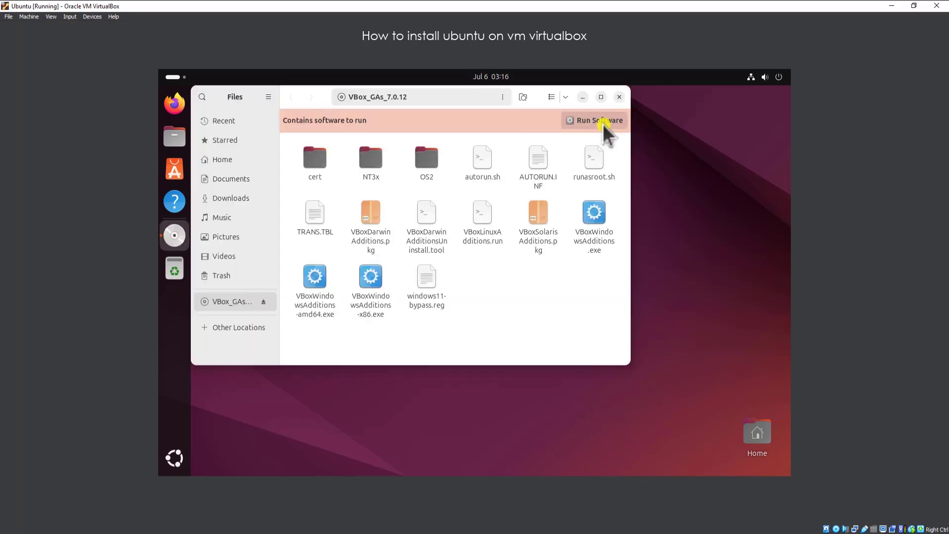
{"action": "right_click", "coordinate": [503, 272]}
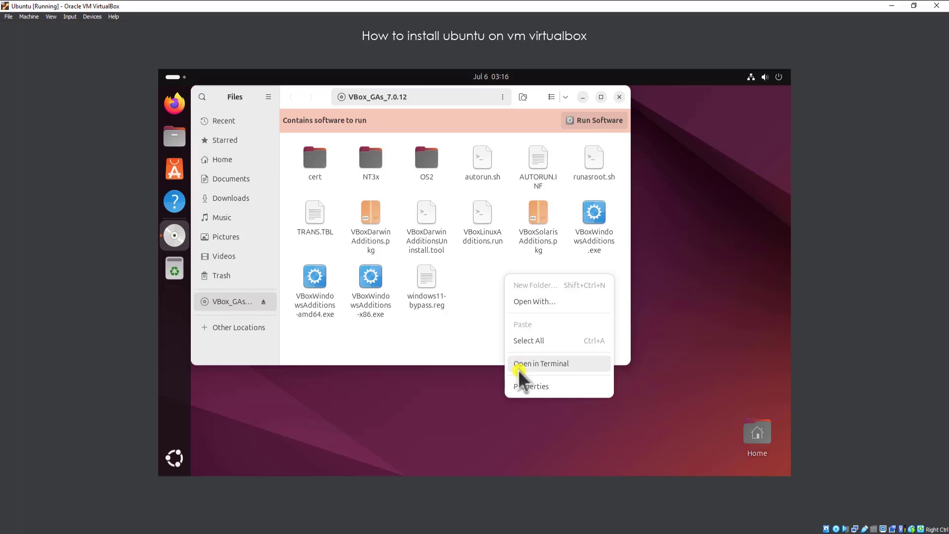
{"action": "left_click", "coordinate": [537, 364]}
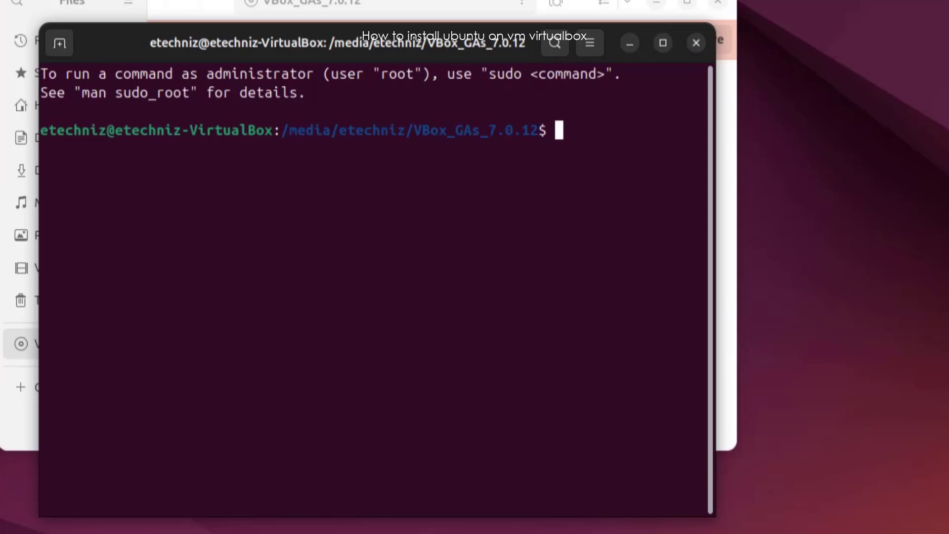
List the disc contents and run sudo ./VBoxLinuxAdditions.run, supplying the sudo password.
{"action": "type", "text": "ls"}
{"action": "key", "text": "Return"}
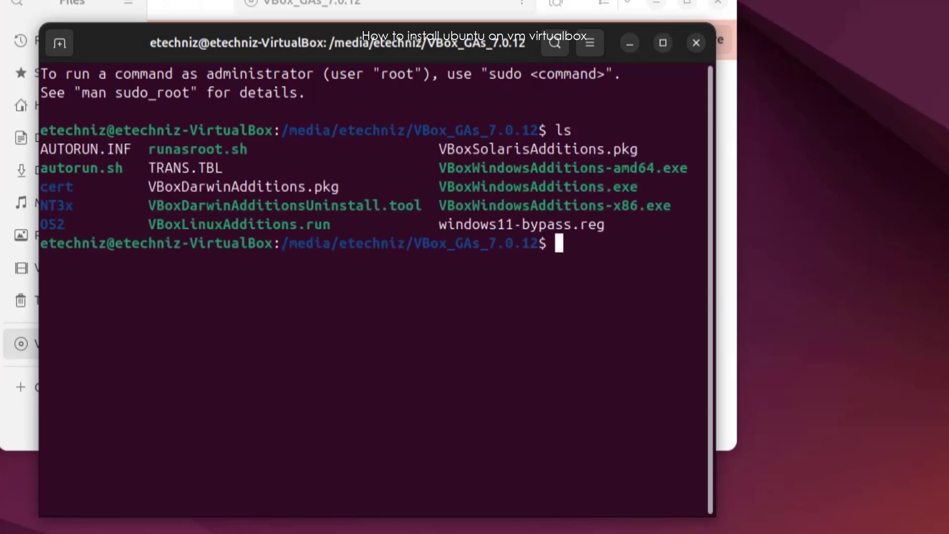
{"action": "type", "text": "sudo ./"}
{"action": "left_click_drag", "start_coordinate": [330, 224], "coordinate": [147, 224]}
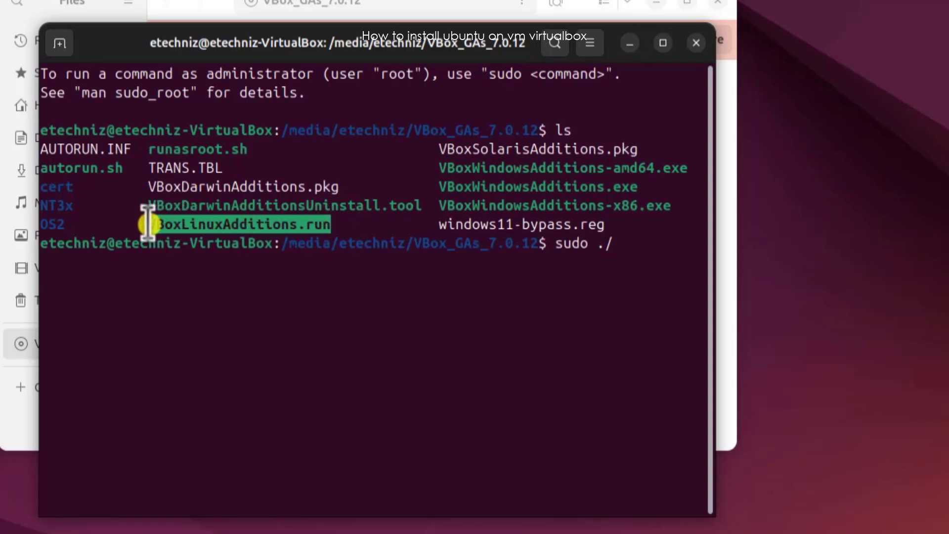
{"action": "right_click", "coordinate": [149, 225]}
{"action": "left_click", "coordinate": [188, 241]}
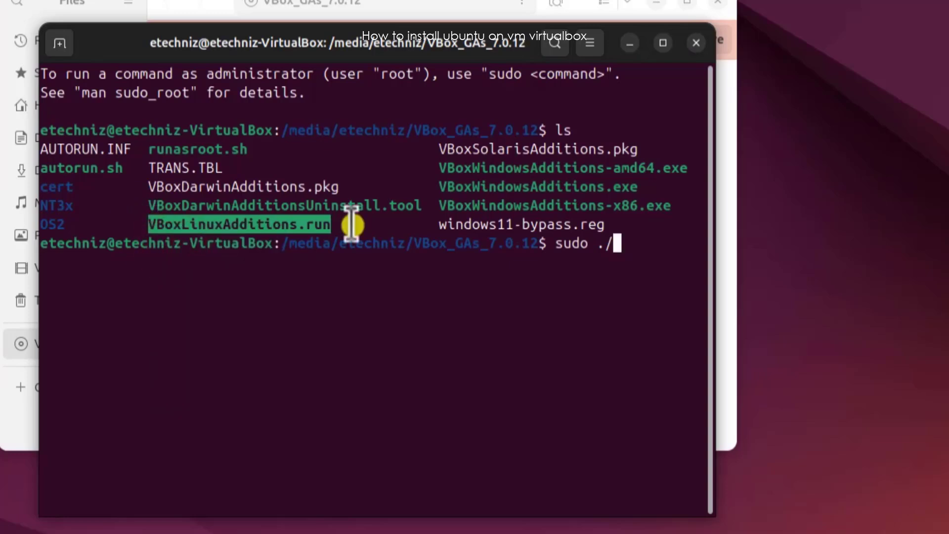
{"action": "right_click", "coordinate": [615, 242]}
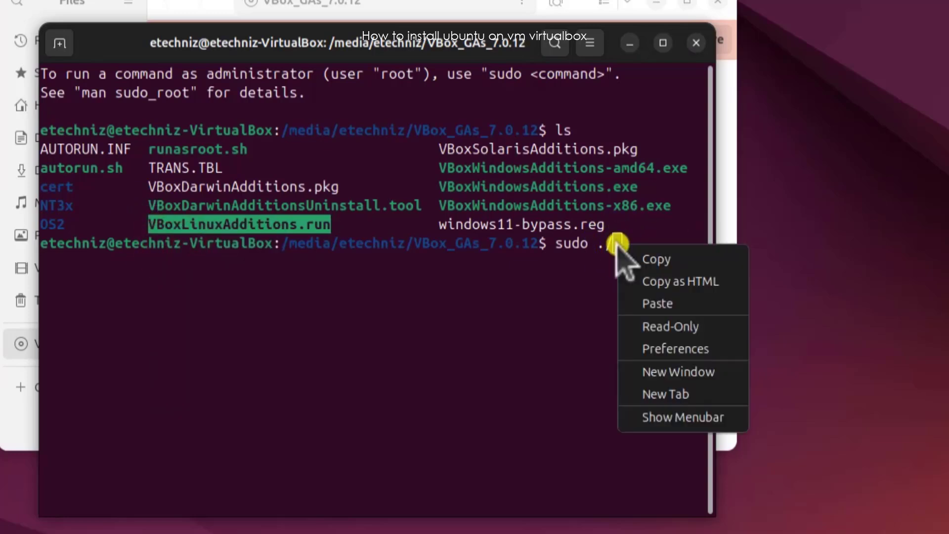
{"action": "left_click", "coordinate": [633, 303]}
{"action": "key", "text": "Return"}
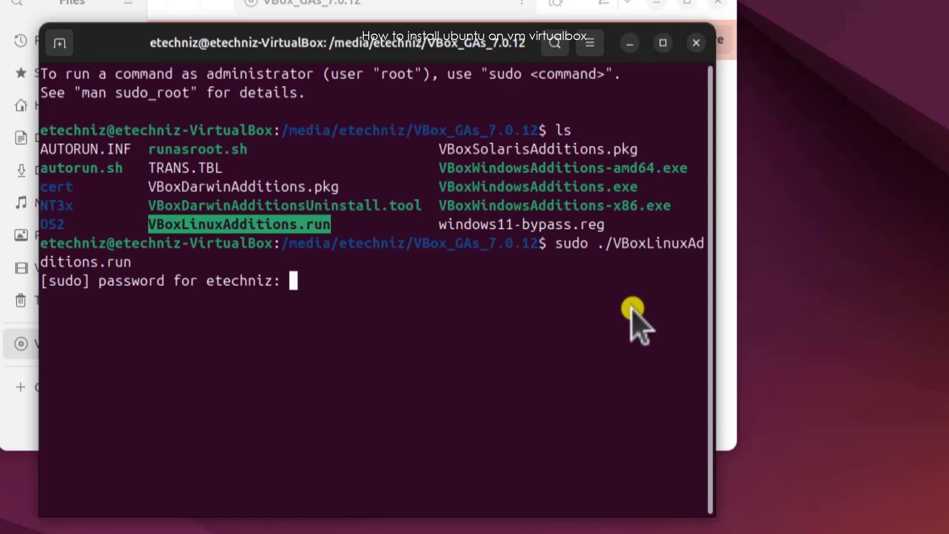
{"action": "key", "text": "Return"}
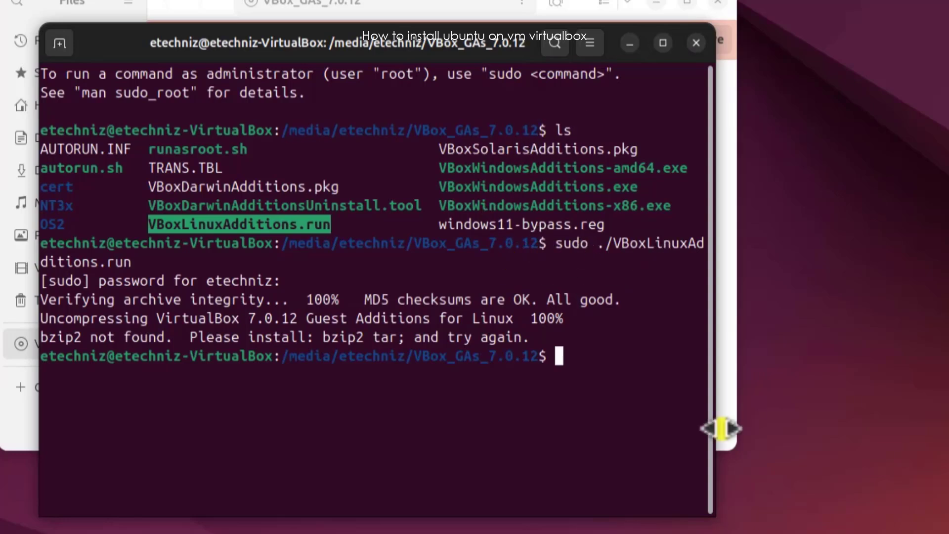
Install the bzip2 package with sudo apt-get install bzip2.
{"action": "type", "text": "sudo apt"}
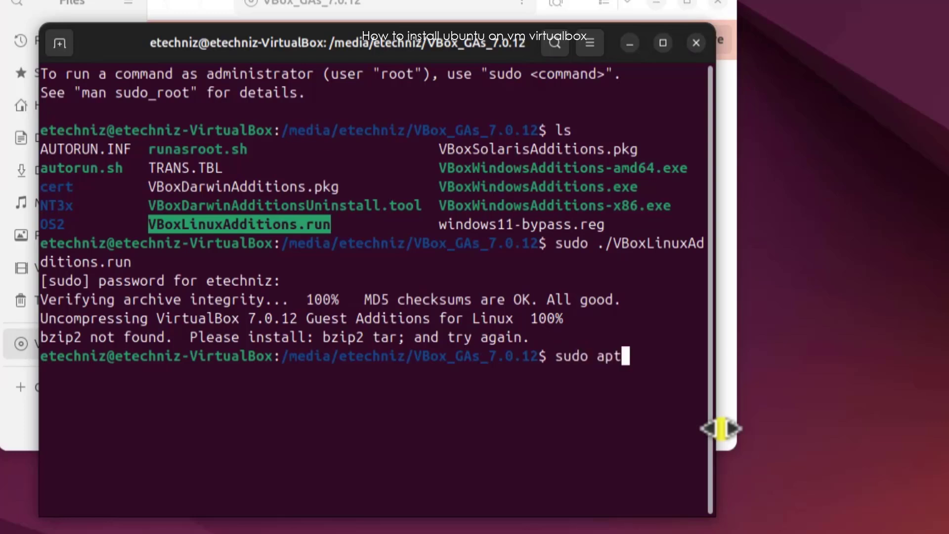
{"action": "type", "text": "-get"}
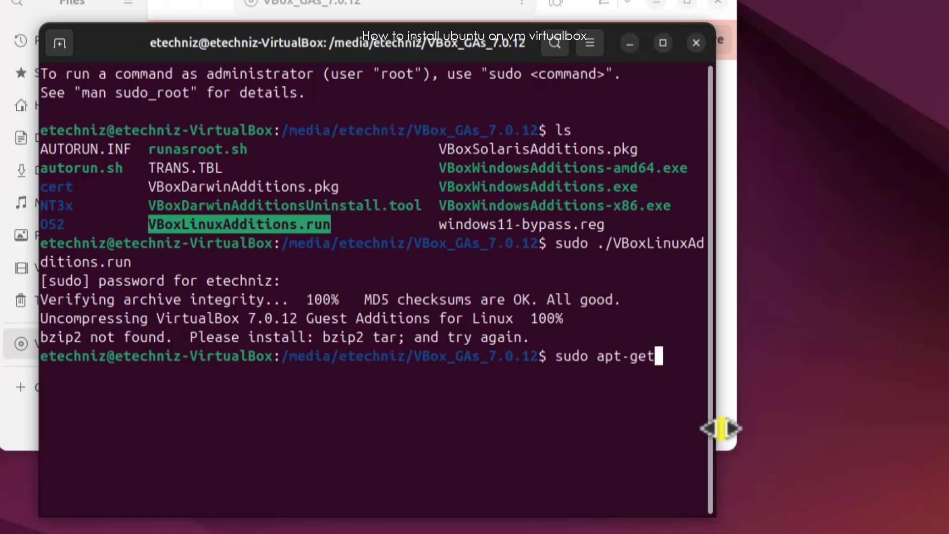
{"action": "type", "text": " install "}
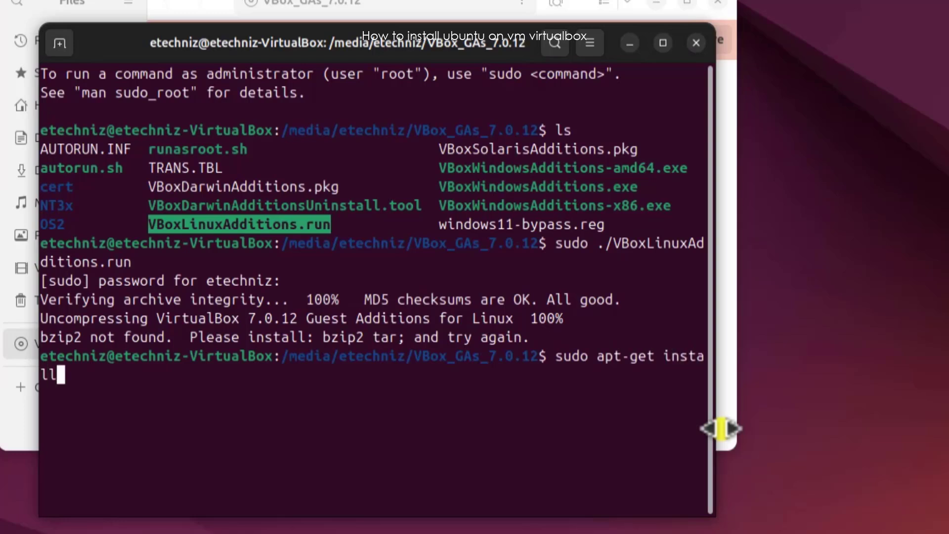
{"action": "type", "text": "bzip2"}
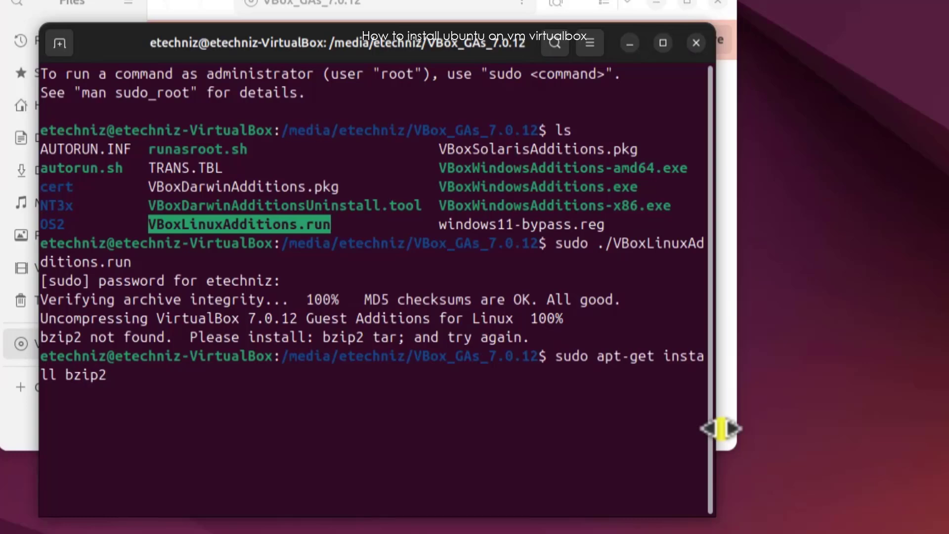
{"action": "key", "text": "Return"}
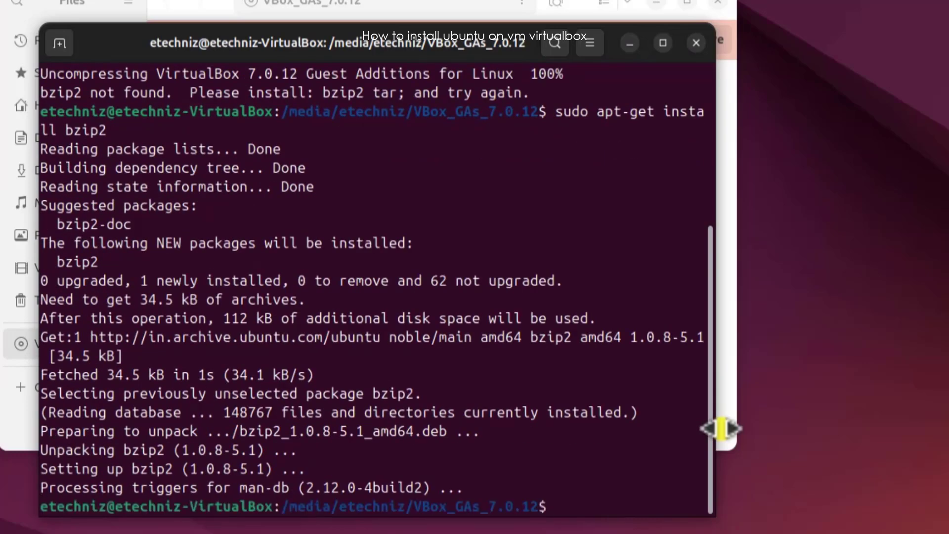
Rerun the sudo ./VBoxLinuxAdditions.run command from the command history.
{"action": "key", "text": "Up"}
{"action": "key", "text": "Up"}
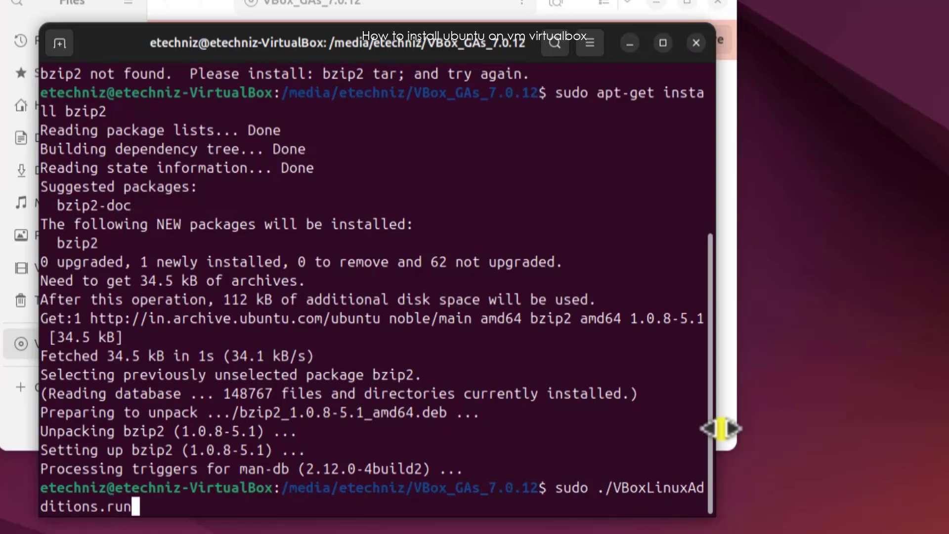
{"action": "key", "text": "Return"}
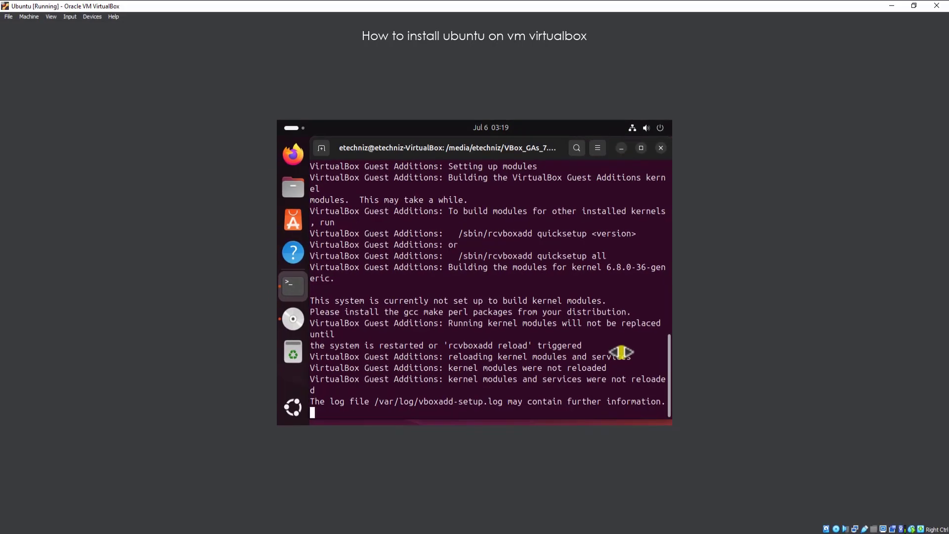
Restore the VirtualBox window and maximize it again so the guest desktop resizes to fill the window.
{"action": "left_click", "coordinate": [913, 6]}
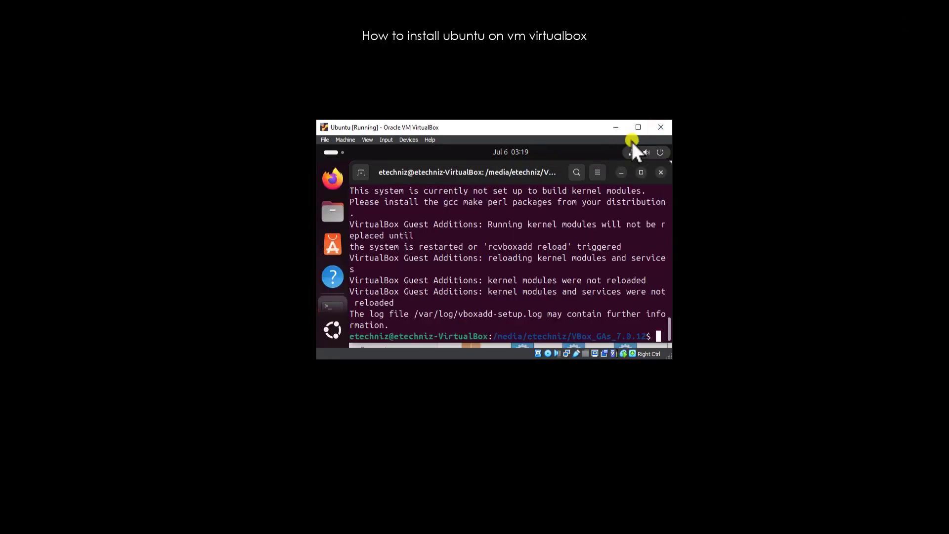
{"action": "left_click", "coordinate": [639, 128]}
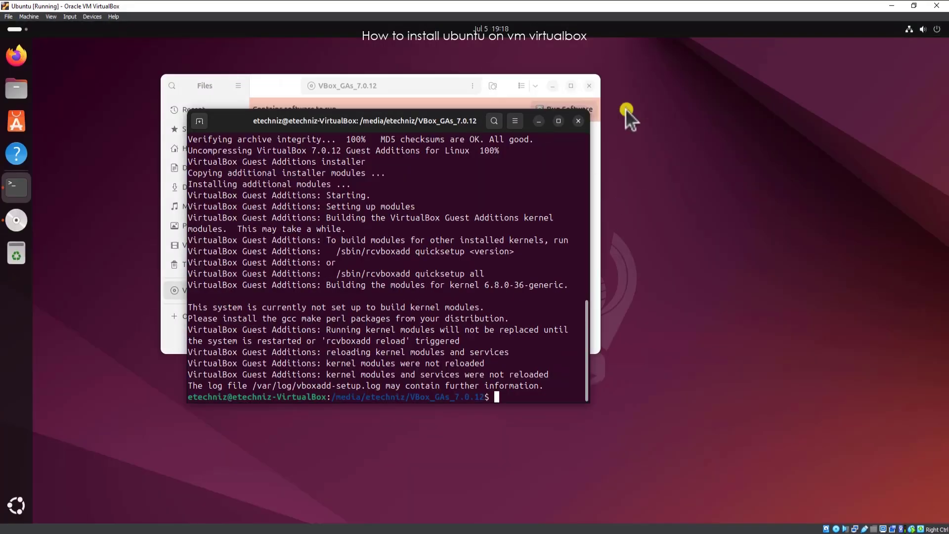
Close the terminal and Files windows, and move the Home desktop icon to the lower-right corner of the desktop.
{"action": "left_click", "coordinate": [578, 120]}
{"action": "left_click", "coordinate": [591, 83]}
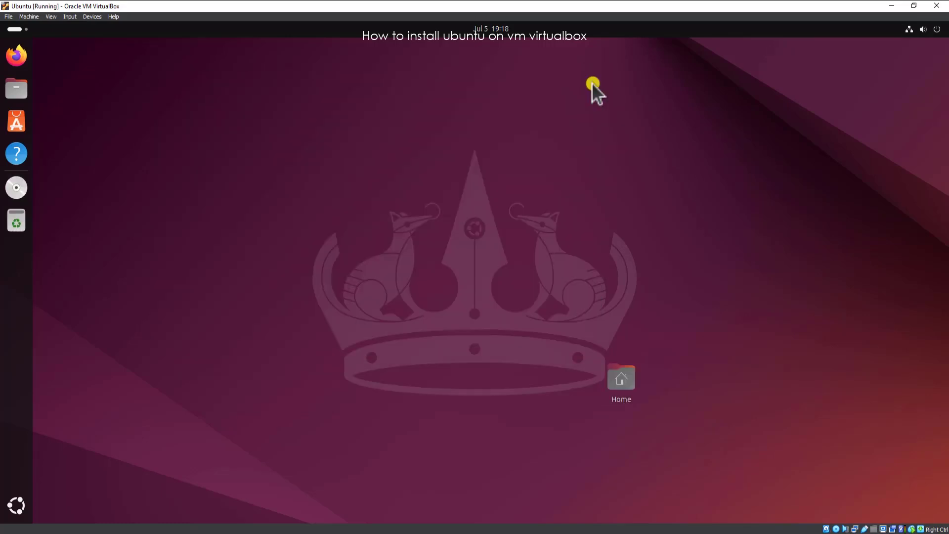
{"action": "left_click_drag", "start_coordinate": [621, 378], "coordinate": [914, 452]}
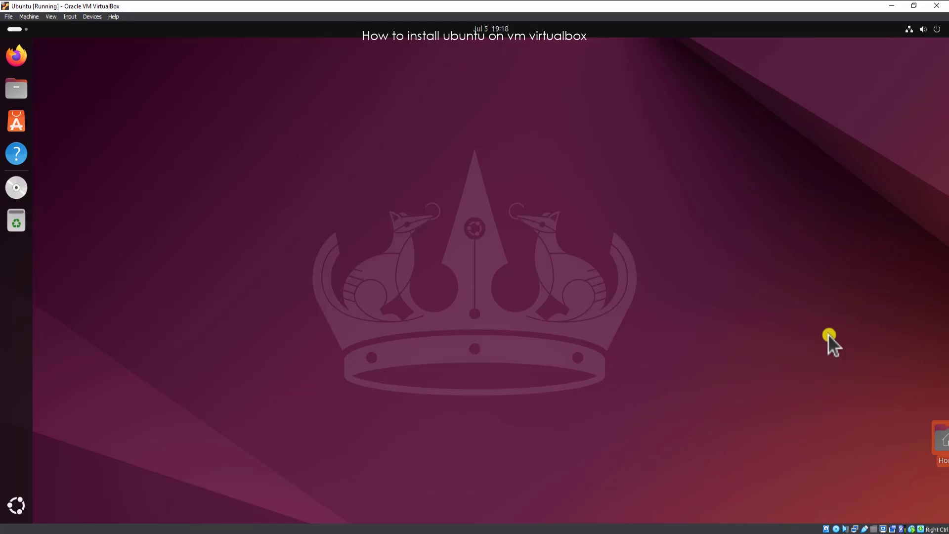
Switch the virtual machine display to Scaled Mode.
{"action": "left_click", "coordinate": [57, 16]}
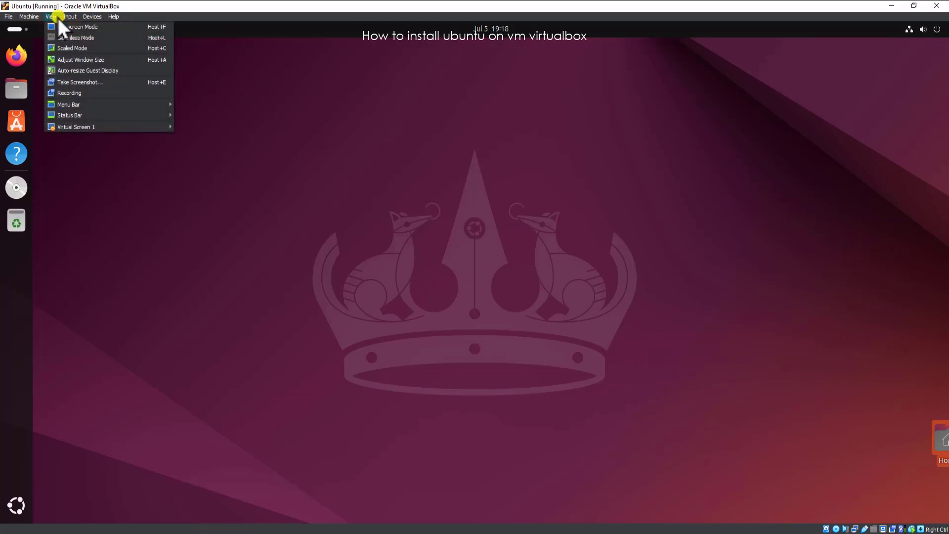
{"action": "left_click", "coordinate": [114, 49]}
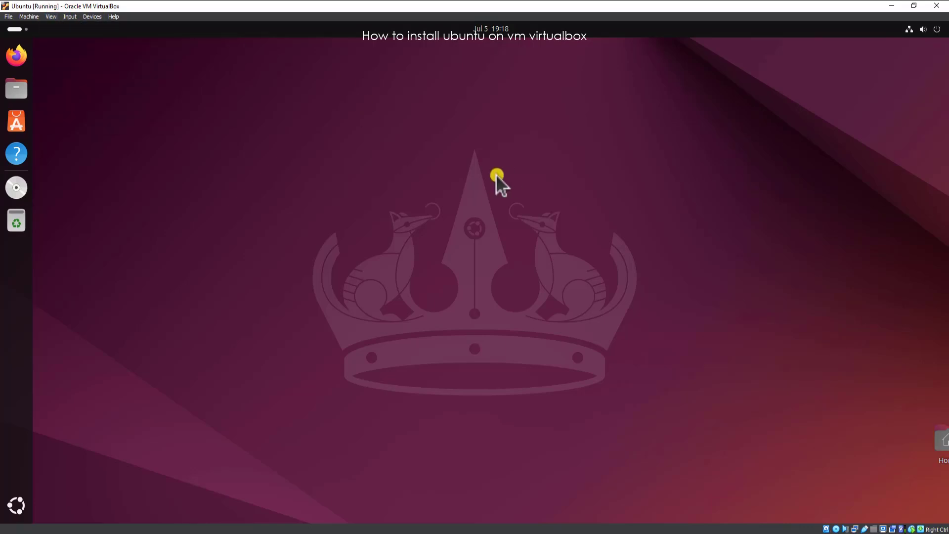